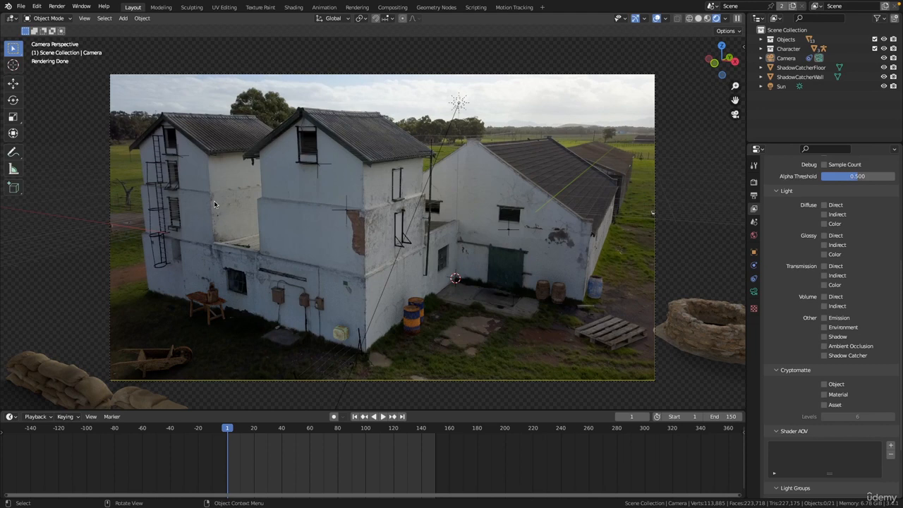
# - Browse the view layer's render passes and enable the Mist data pass
pyautogui.scroll(2, 228, 216)
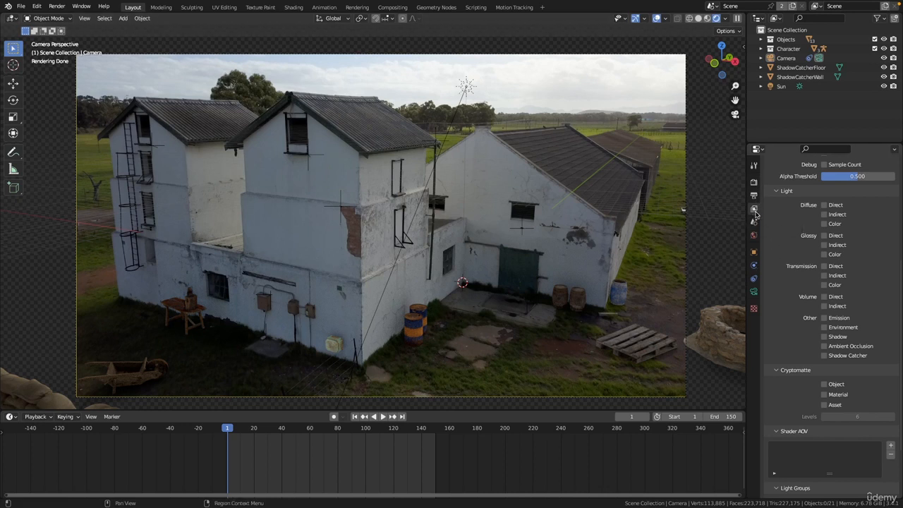
pyautogui.scroll(6, 798, 333)
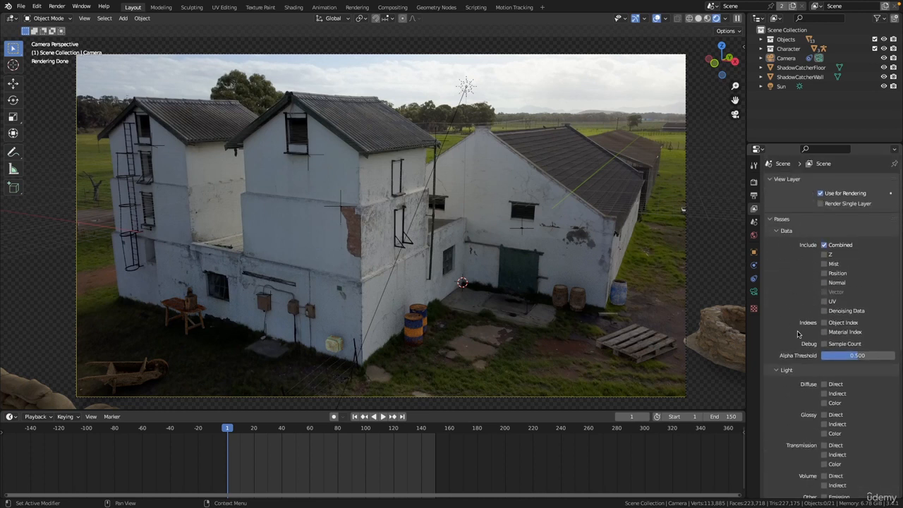
pyautogui.scroll(-7, 797, 334)
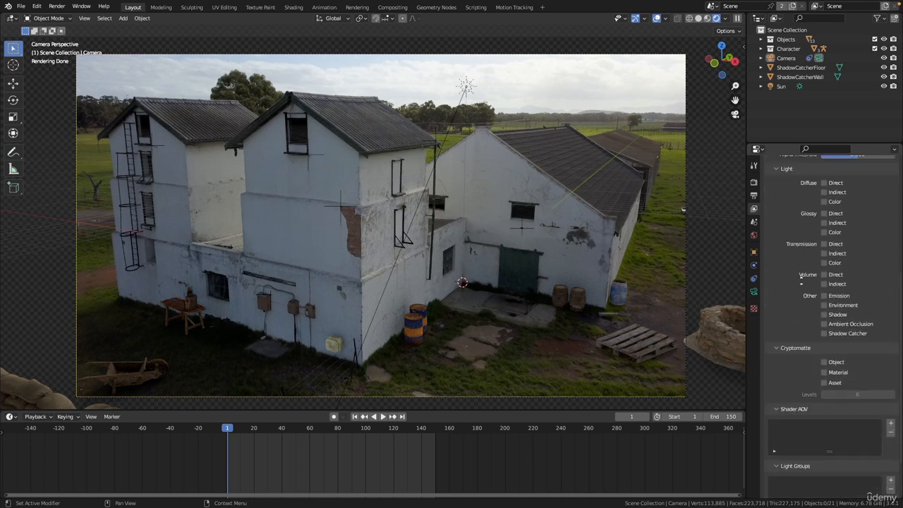
pyautogui.scroll(7, 801, 280)
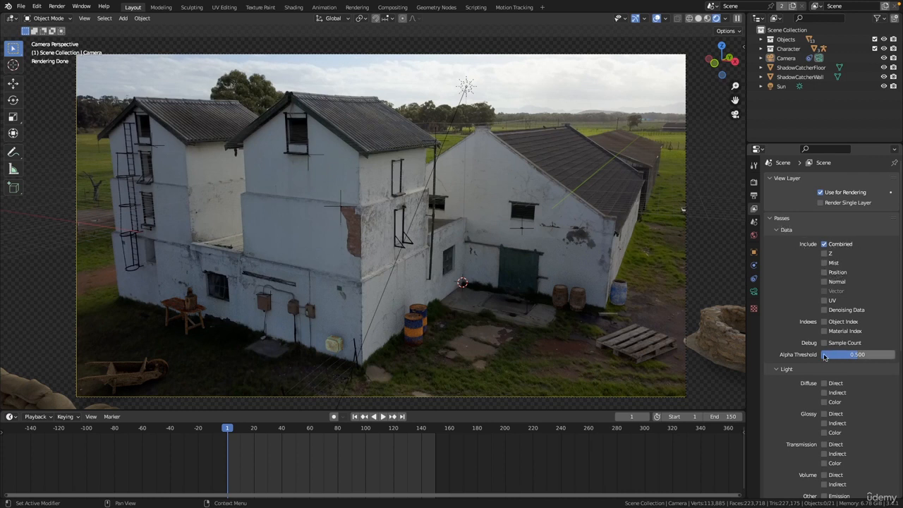
pyautogui.scroll(-6, 823, 356)
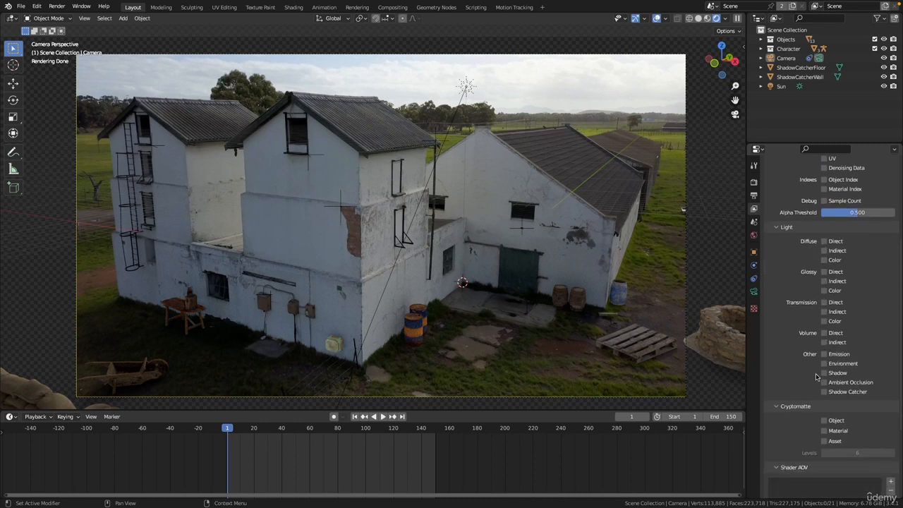
pyautogui.scroll(-3, 803, 342)
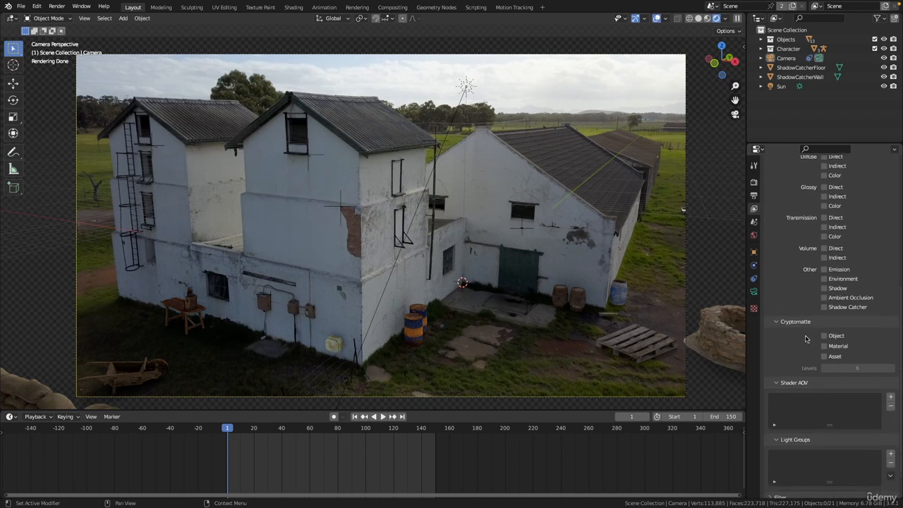
pyautogui.scroll(8, 799, 344)
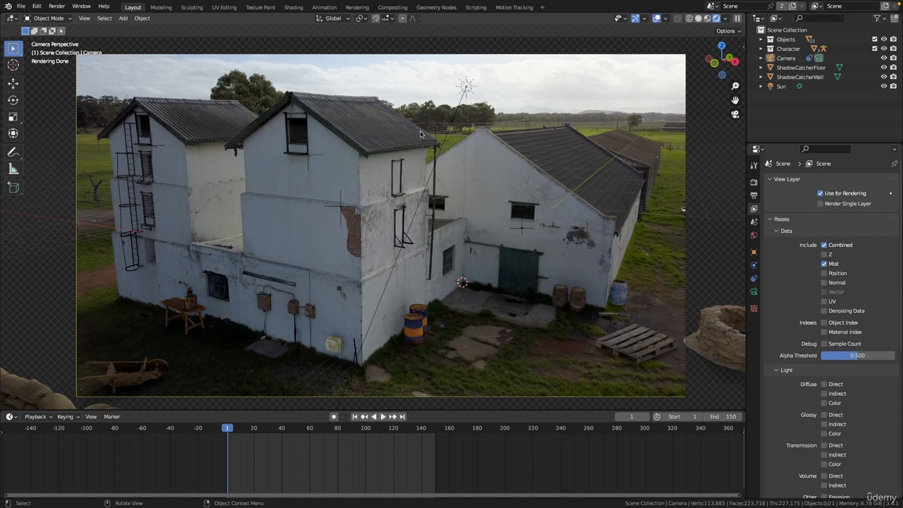
# - Navigate around the rendered camera view to inspect the buildings, roofs and background closely
pyautogui.keyDown('shift'); pyautogui.moveTo(569, 88); pyautogui.dragTo(407, 163, button='middle'); pyautogui.keyUp('shift')
pyautogui.keyDown('ctrl'); pyautogui.moveTo(407, 167); pyautogui.dragTo(306, 210, button='middle'); pyautogui.keyUp('ctrl')
pyautogui.keyDown('ctrl'); pyautogui.moveTo(306, 209); pyautogui.dragTo(408, 110, button='middle'); pyautogui.keyUp('ctrl')
pyautogui.keyDown('ctrl'); pyautogui.moveTo(407, 179); pyautogui.dragTo(421, 206, button='middle'); pyautogui.keyUp('ctrl')
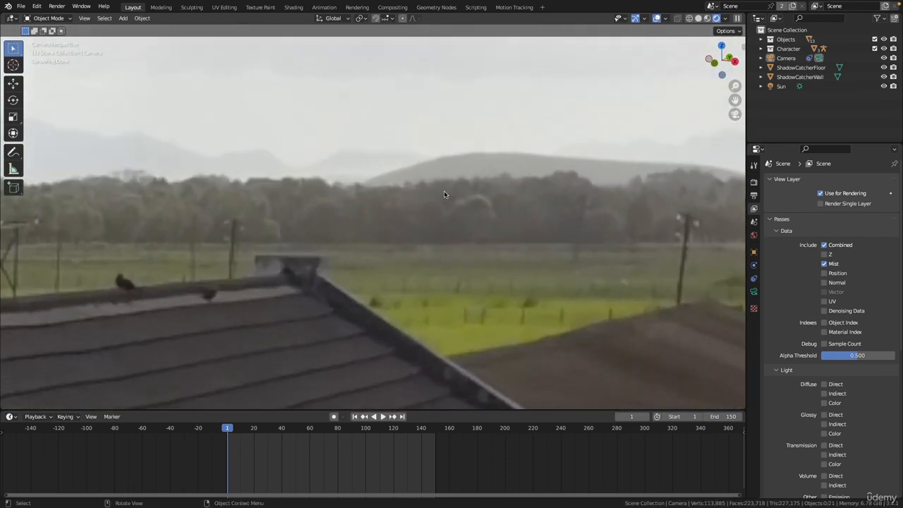
pyautogui.keyDown('ctrl'); pyautogui.moveTo(496, 203); pyautogui.dragTo(582, 102, button='middle'); pyautogui.keyUp('ctrl')
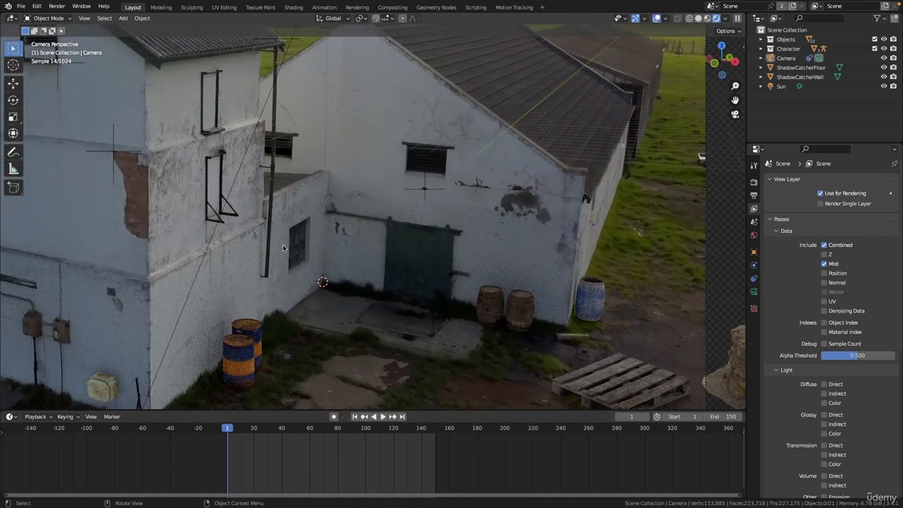
pyautogui.keyDown('ctrl'); pyautogui.moveTo(348, 149); pyautogui.dragTo(347, 167, button='middle'); pyautogui.keyUp('ctrl')
pyautogui.keyDown('shift'); pyautogui.moveTo(347, 166); pyautogui.dragTo(441, 63, button='middle'); pyautogui.keyUp('shift')
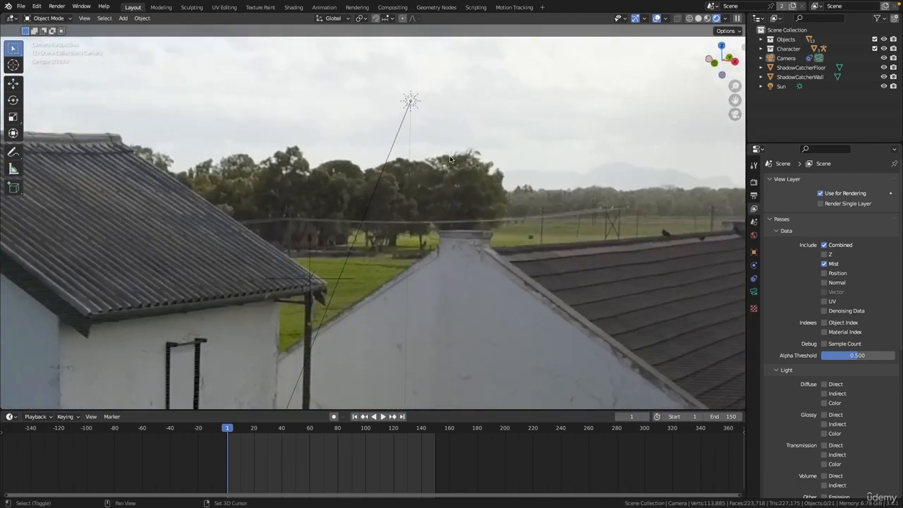
pyautogui.keyDown('shift'); pyautogui.moveTo(584, 173); pyautogui.dragTo(368, 181, button='middle'); pyautogui.keyUp('shift')
pyautogui.keyDown('shift'); pyautogui.moveTo(508, 204); pyautogui.dragTo(343, 180, button='middle'); pyautogui.keyUp('shift')
pyautogui.keyDown('ctrl'); pyautogui.moveTo(393, 196); pyautogui.dragTo(364, 189, button='middle'); pyautogui.keyUp('ctrl')
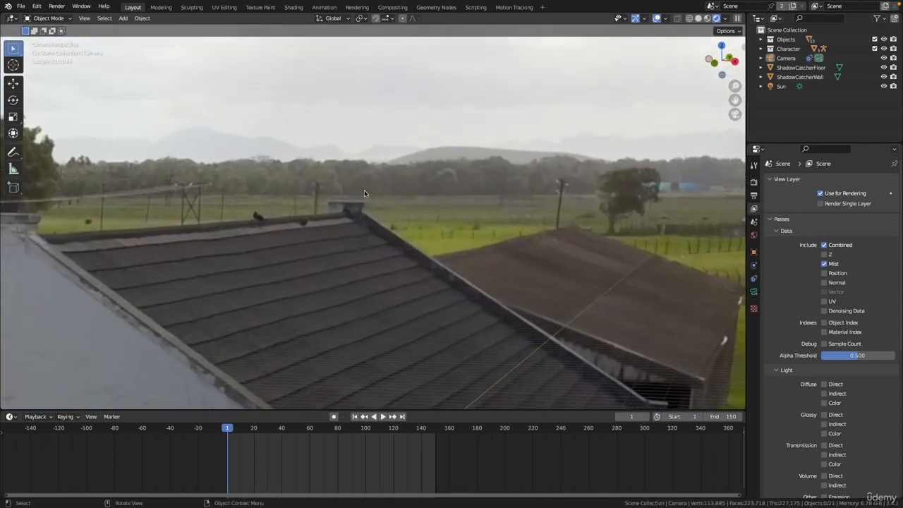
pyautogui.keyDown('ctrl'); pyautogui.moveTo(236, 239); pyautogui.dragTo(278, 266, button='middle'); pyautogui.keyUp('ctrl')
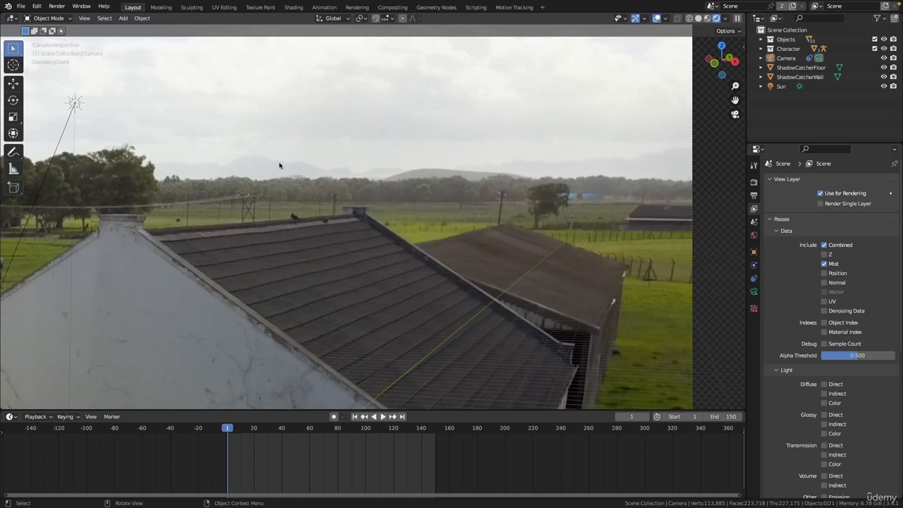
pyautogui.keyDown('ctrl'); pyautogui.moveTo(309, 182); pyautogui.dragTo(434, 230, button='middle'); pyautogui.keyUp('ctrl')
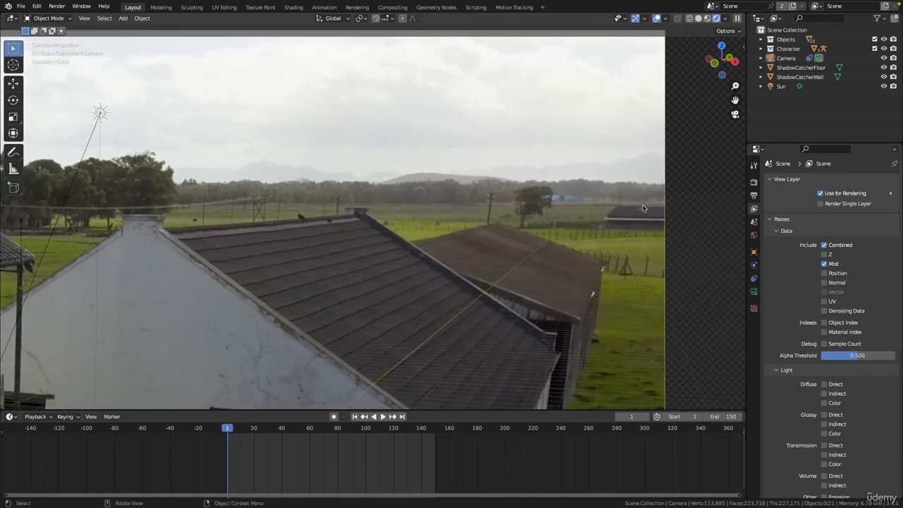
pyautogui.keyDown('ctrl'); pyautogui.moveTo(570, 230); pyautogui.dragTo(549, 251, button='middle'); pyautogui.keyUp('ctrl')
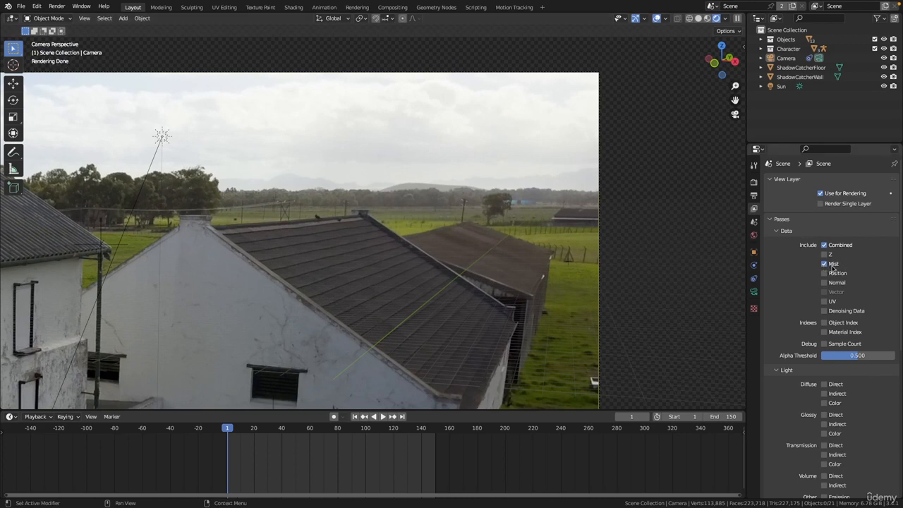
pyautogui.keyDown('ctrl'); pyautogui.moveTo(348, 197); pyautogui.dragTo(469, 240, button='middle'); pyautogui.keyUp('ctrl')
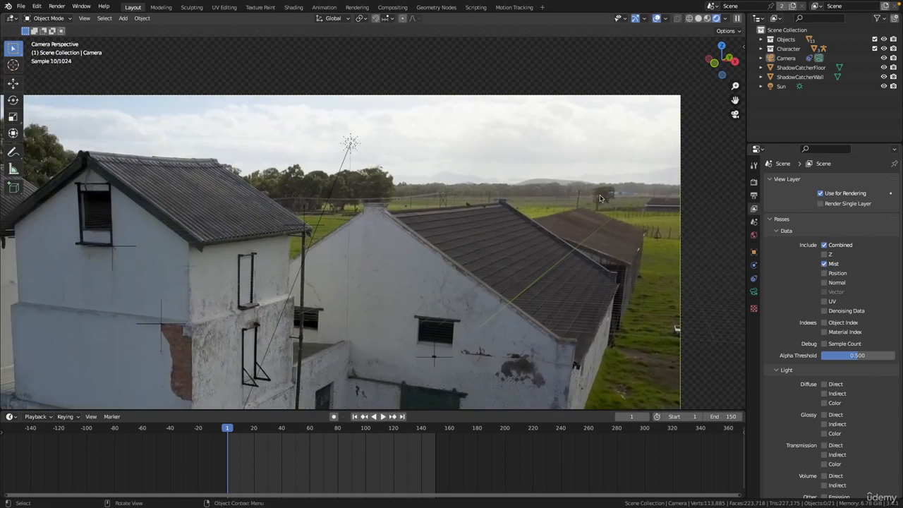
pyautogui.moveTo(459, 200)
pyautogui.keyDown('shift'); pyautogui.mouseDown(button='middle')
pyautogui.moveTo(496, 160)
pyautogui.moveTo(466, 209)
pyautogui.mouseUp(button='middle'); pyautogui.keyUp('shift')
pyautogui.keyDown('shift'); pyautogui.moveTo(466, 209); pyautogui.dragTo(562, 191, button='middle'); pyautogui.keyUp('shift')
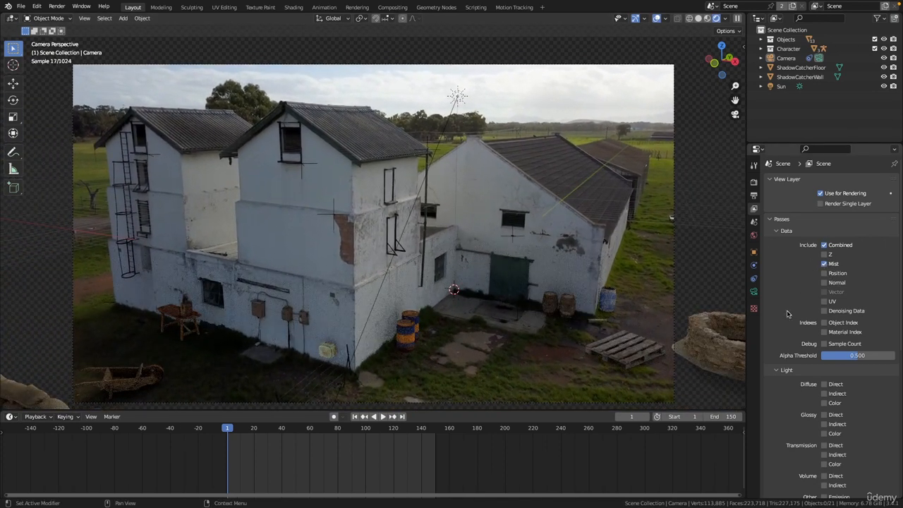
# - Enable the Diffuse and Glossy Direct, Indirect and Color light passes
pyautogui.scroll(-1, 787, 313)
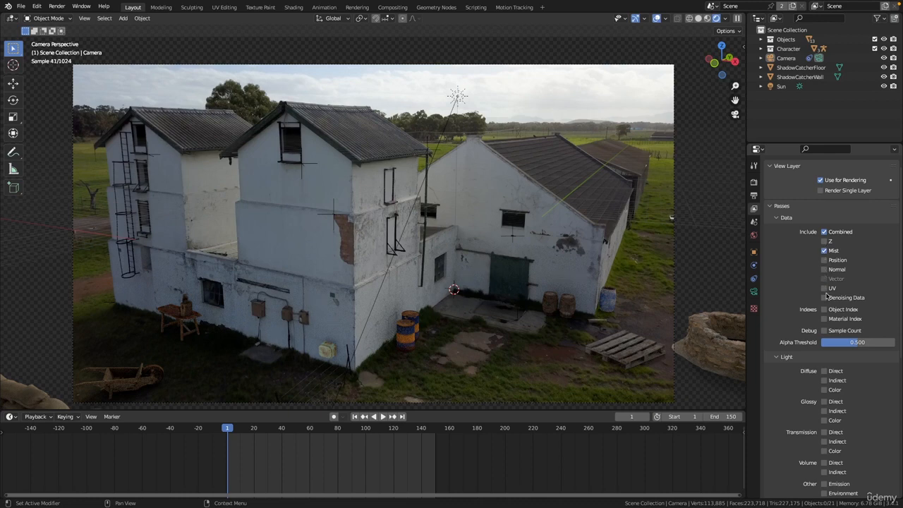
pyautogui.scroll(-4, 787, 310)
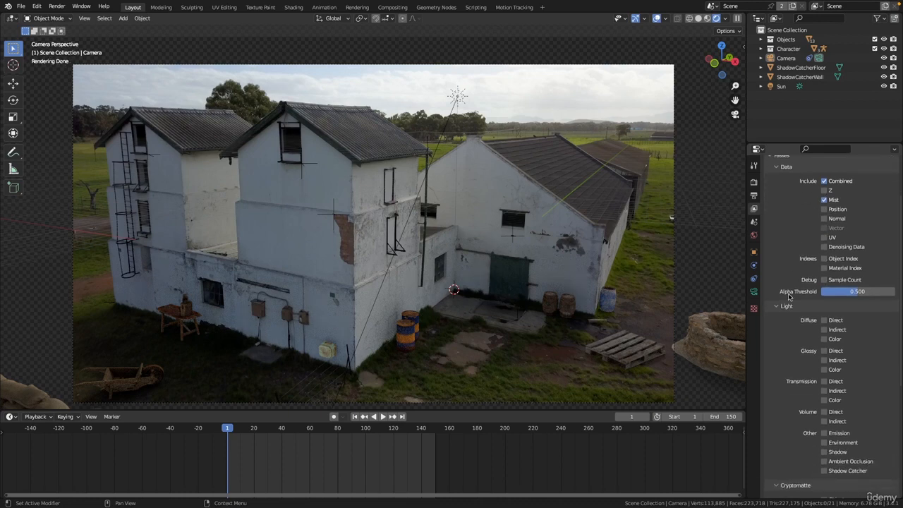
pyautogui.scroll(-7, 790, 300)
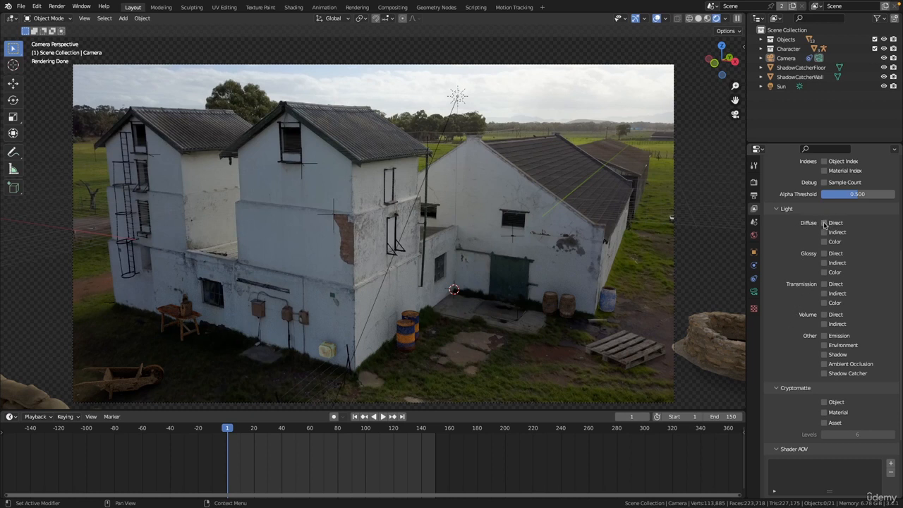
pyautogui.moveTo(824, 224); pyautogui.dragTo(827, 245)
pyautogui.moveTo(824, 253); pyautogui.dragTo(825, 282)
# - Enable the Transmission Direct, Indirect and Color light passes
pyautogui.scroll(-1, 829, 279)
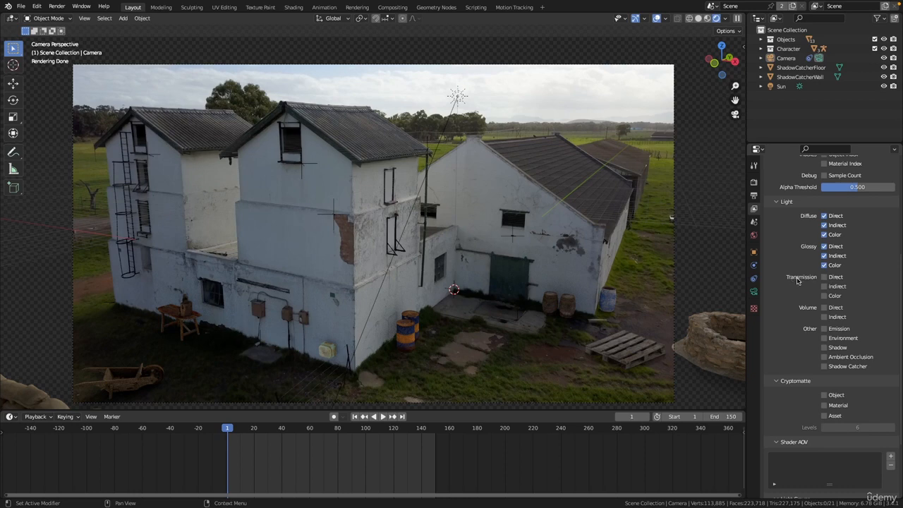
pyautogui.scroll(-1, 540, 283)
pyautogui.scroll(-1, 539, 283)
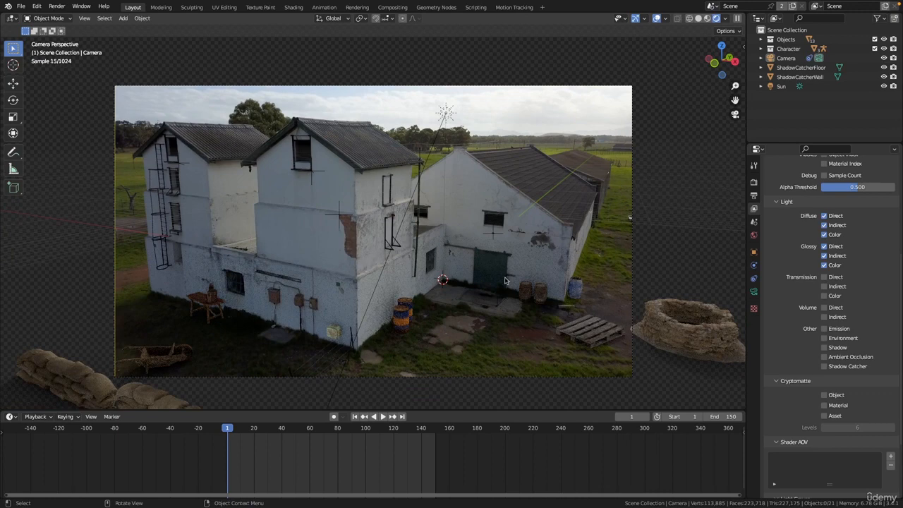
pyautogui.keyDown('ctrl'); pyautogui.moveTo(492, 299); pyautogui.dragTo(493, 278, button='middle'); pyautogui.keyUp('ctrl')
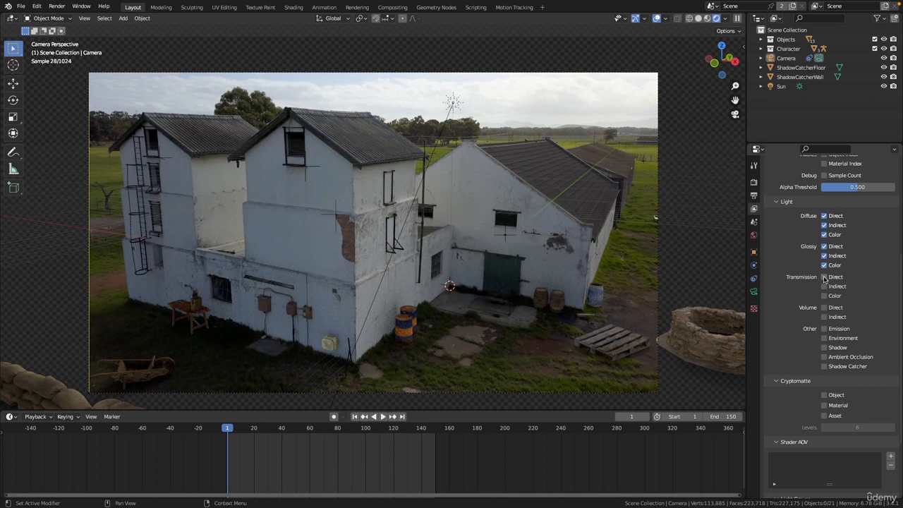
pyautogui.moveTo(824, 278); pyautogui.dragTo(825, 297)
# - Enable the Shadow, Ambient Occlusion, Shadow Catcher and Cryptomatte Object passes
pyautogui.click(824, 357)
pyautogui.moveTo(785, 324); pyautogui.dragTo(794, 265, button='middle')
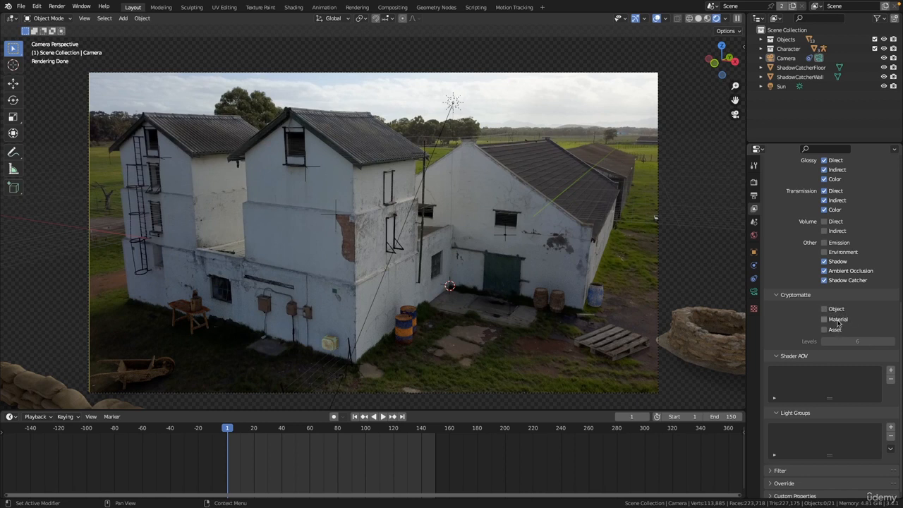
pyautogui.scroll(-2, 488, 241)
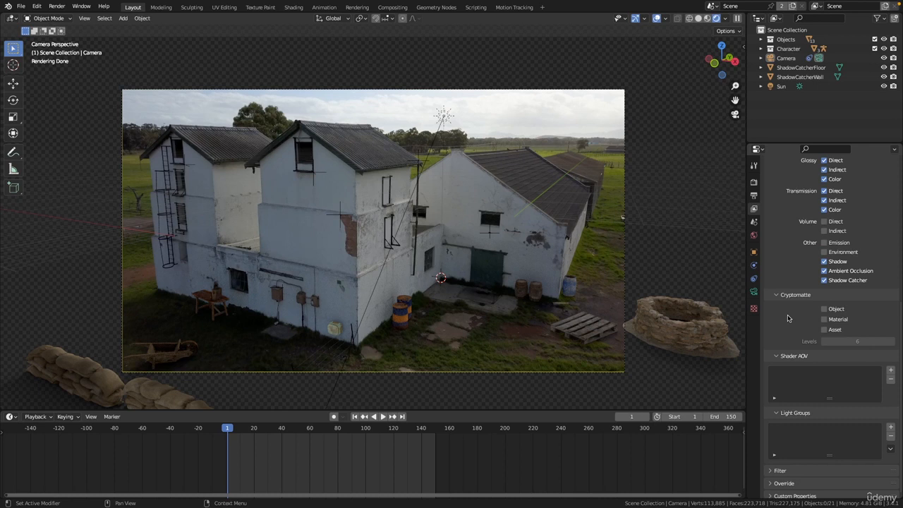
pyautogui.click(824, 310)
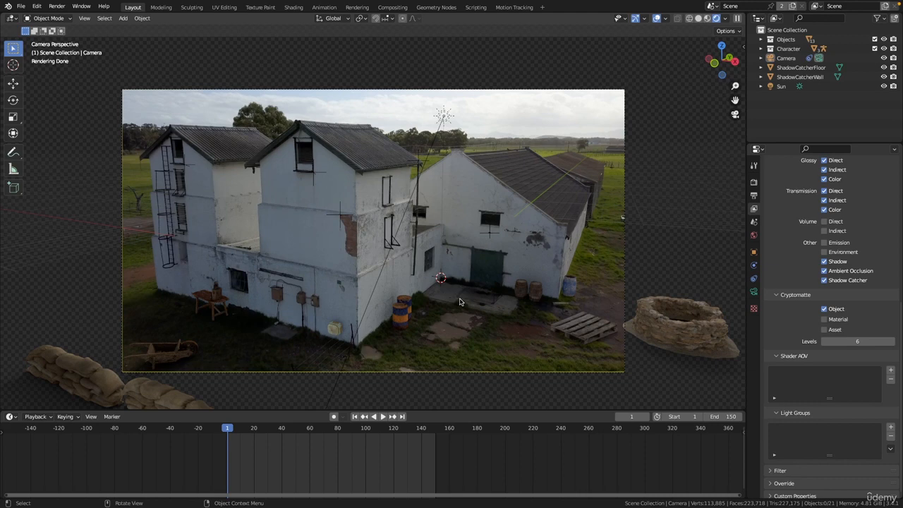
# - Inspect the rendered scene up close and review the enabled view layer passes
pyautogui.keyDown('shift'); pyautogui.moveTo(460, 302); pyautogui.dragTo(347, 271, button='middle'); pyautogui.keyUp('shift')
pyautogui.keyDown('ctrl'); pyautogui.moveTo(347, 271); pyautogui.dragTo(433, 268, button='middle'); pyautogui.keyUp('ctrl')
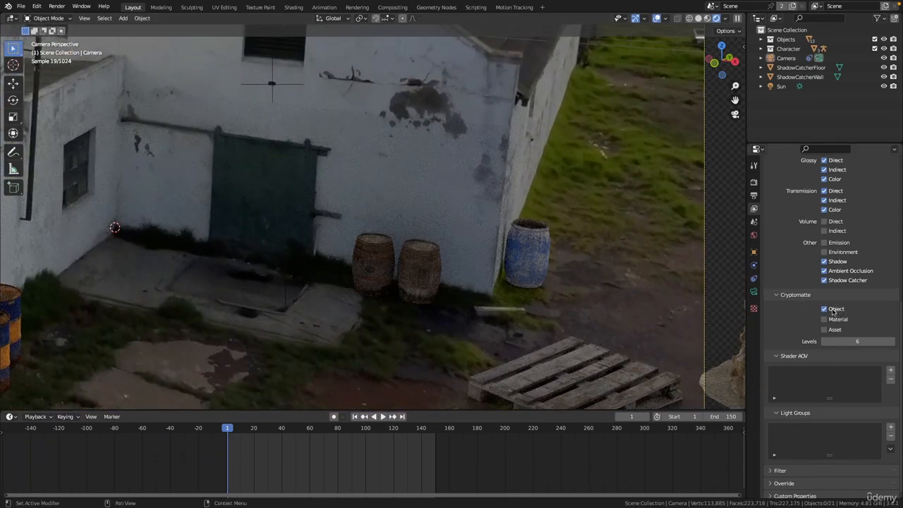
pyautogui.keyDown('ctrl'); pyautogui.moveTo(400, 321); pyautogui.dragTo(483, 311, button='middle'); pyautogui.keyUp('ctrl')
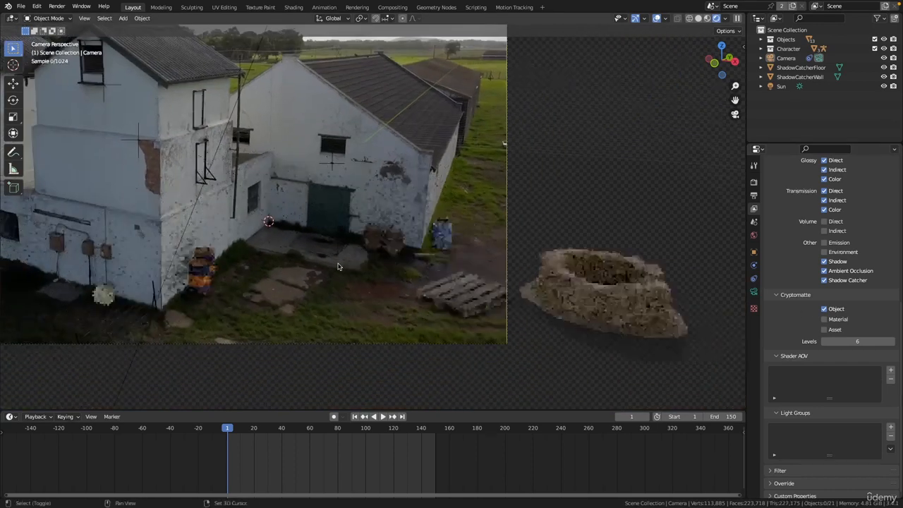
pyautogui.moveTo(791, 210); pyautogui.dragTo(799, 289, button='middle')
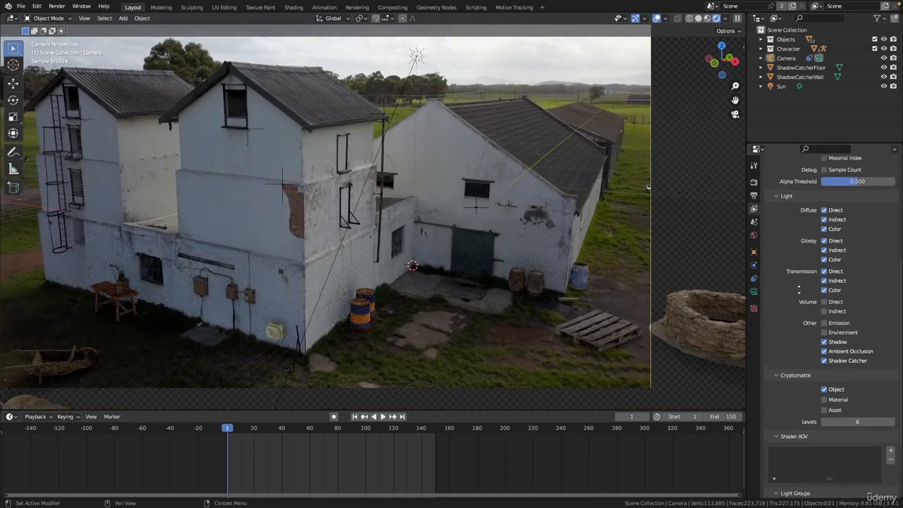
pyautogui.scroll(5, 798, 289)
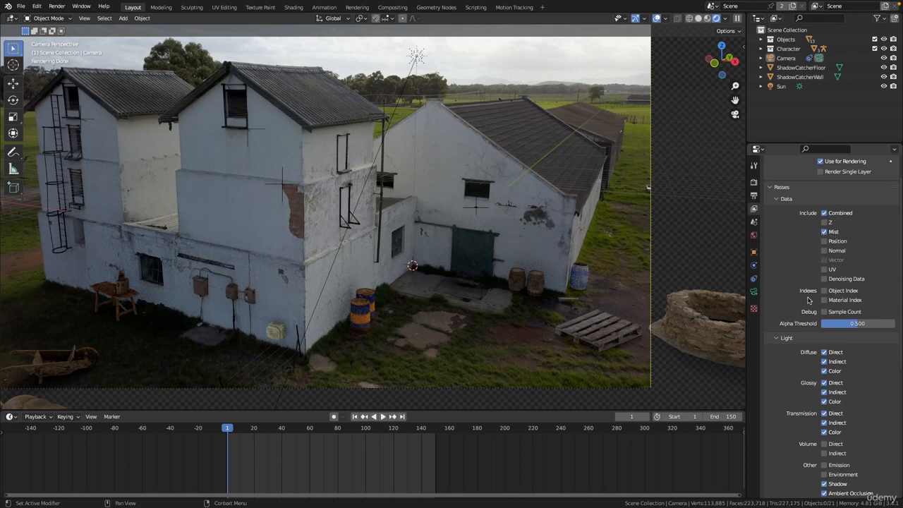
pyautogui.scroll(-5, 797, 282)
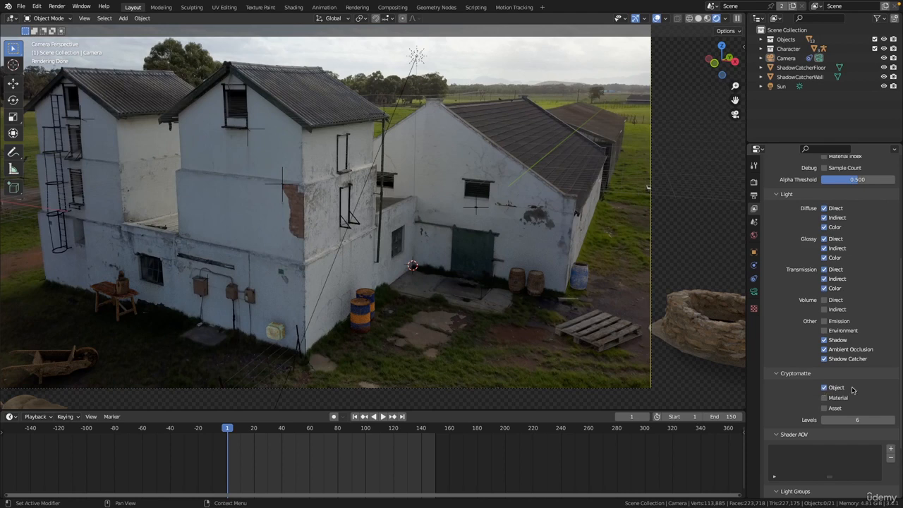
pyautogui.scroll(1, 866, 338)
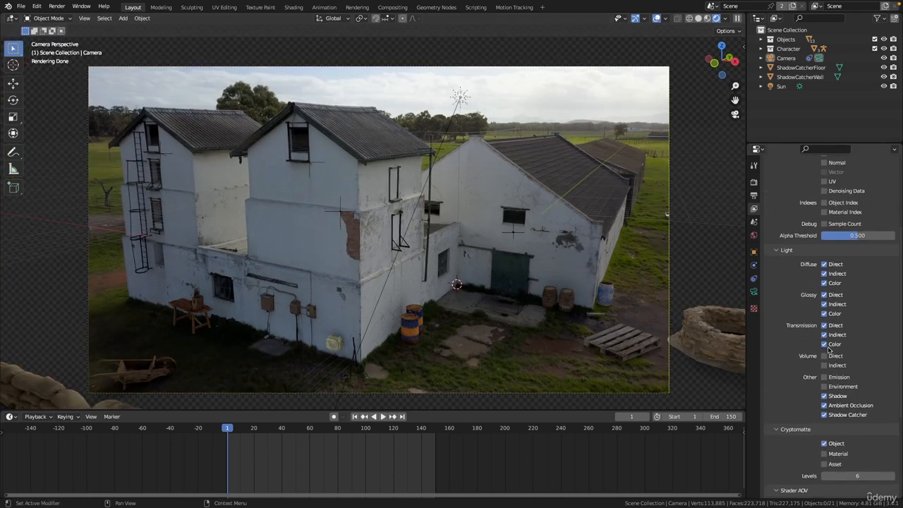
pyautogui.scroll(5, 801, 274)
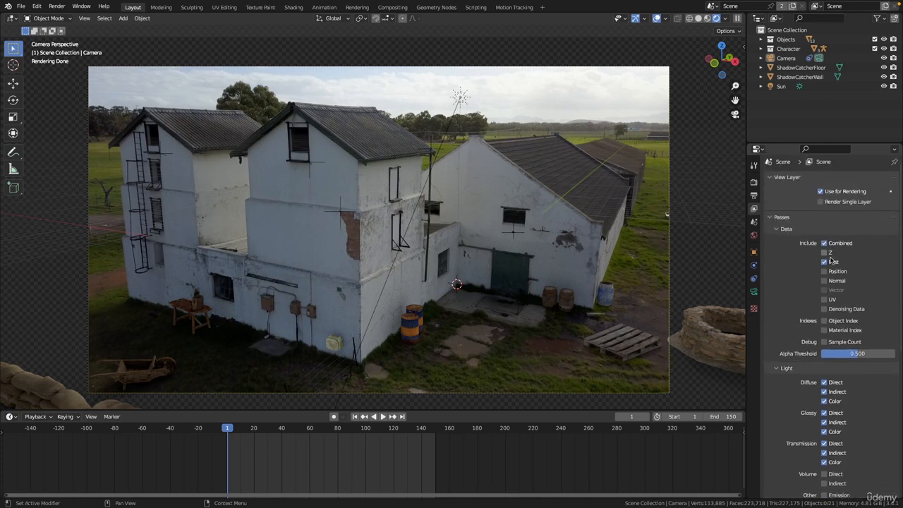
pyautogui.moveTo(382, 197); pyautogui.dragTo(398, 222, button='middle')
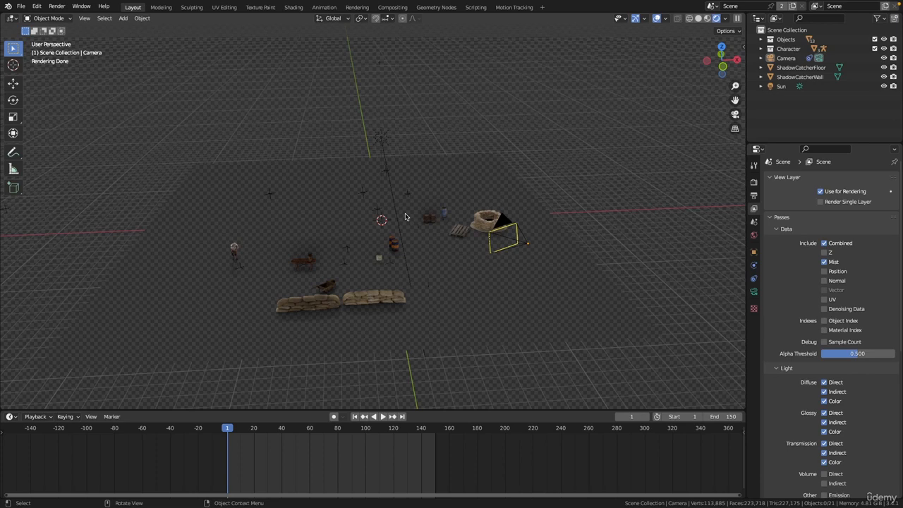
# - Switch the viewport to solid shading and open the World's Mist Pass settings
pyautogui.click(698, 18)
pyautogui.moveTo(497, 182); pyautogui.dragTo(634, 160, button='middle')
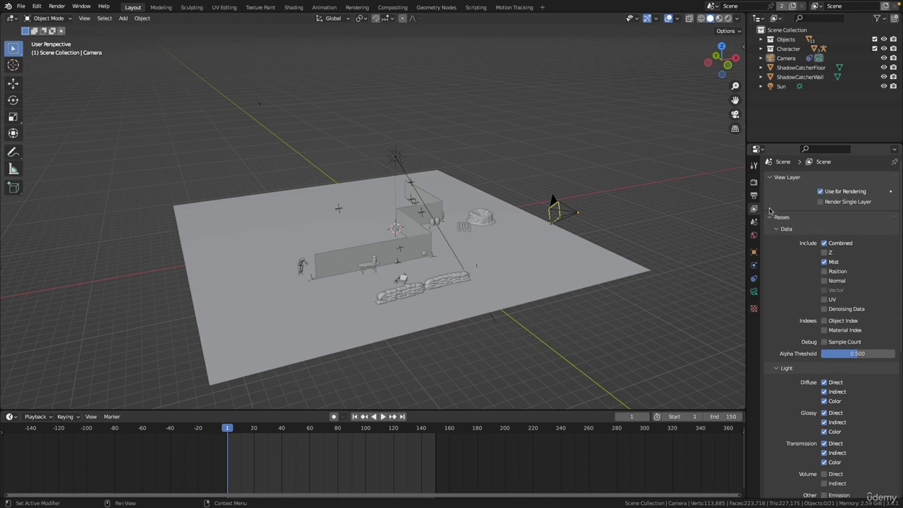
pyautogui.click(753, 237)
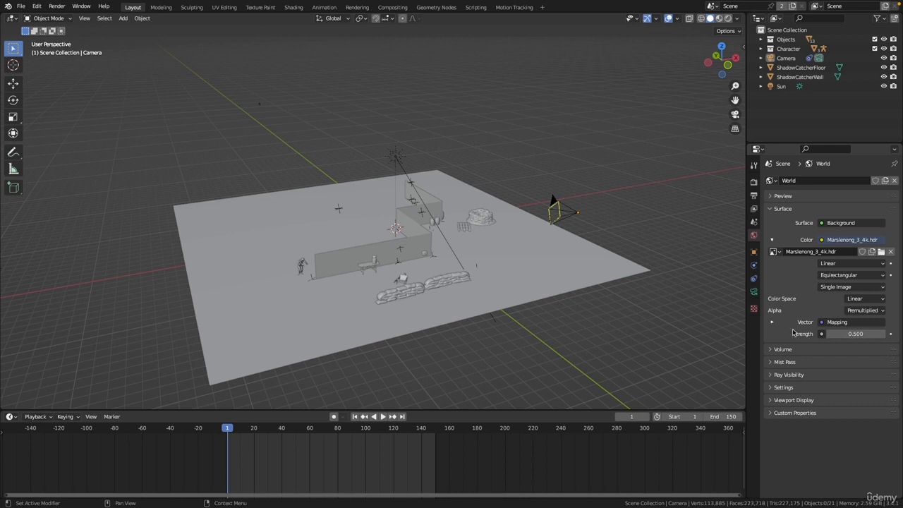
pyautogui.click(782, 366)
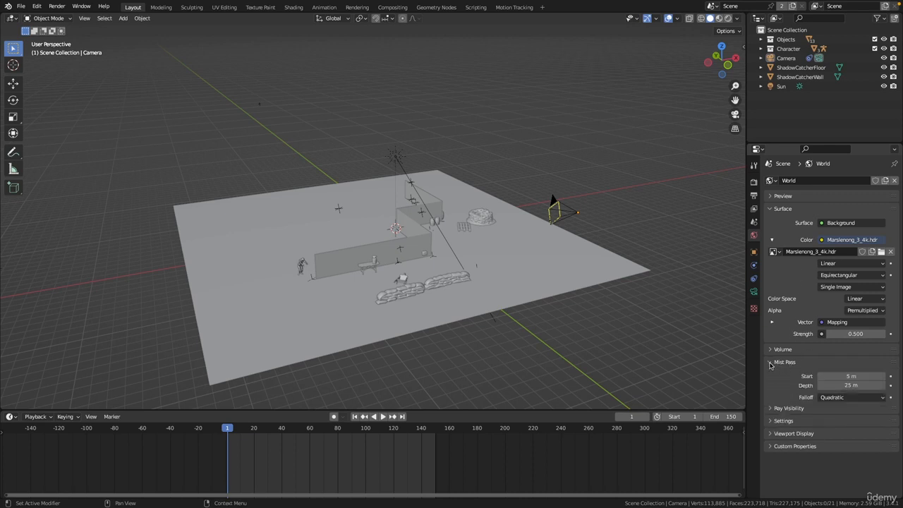
# - Select the camera and enable Mist display in its viewport display settings
pyautogui.moveTo(487, 255); pyautogui.dragTo(539, 217, button='middle')
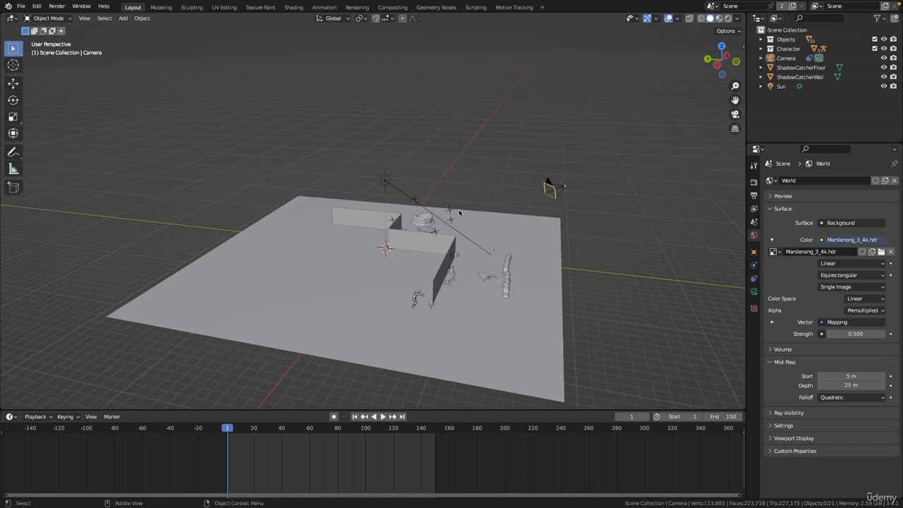
pyautogui.moveTo(459, 212); pyautogui.dragTo(525, 198, button='middle')
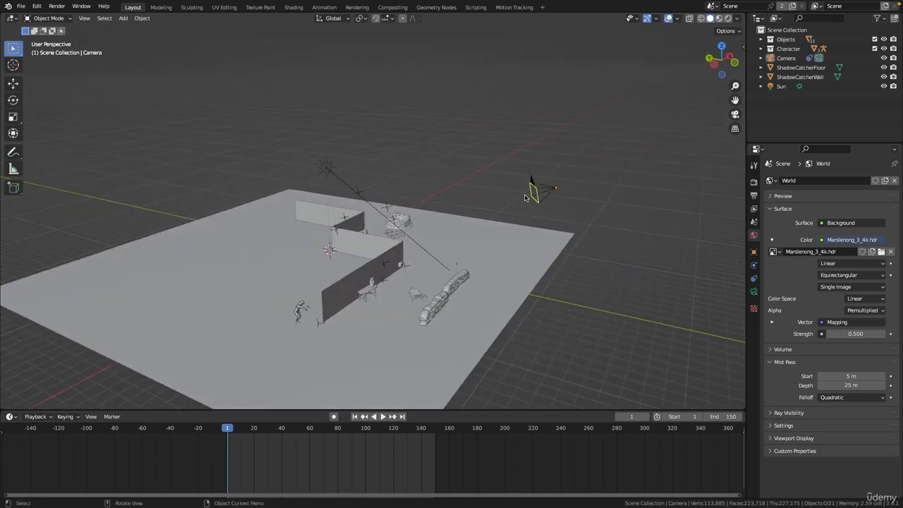
pyautogui.click(788, 60)
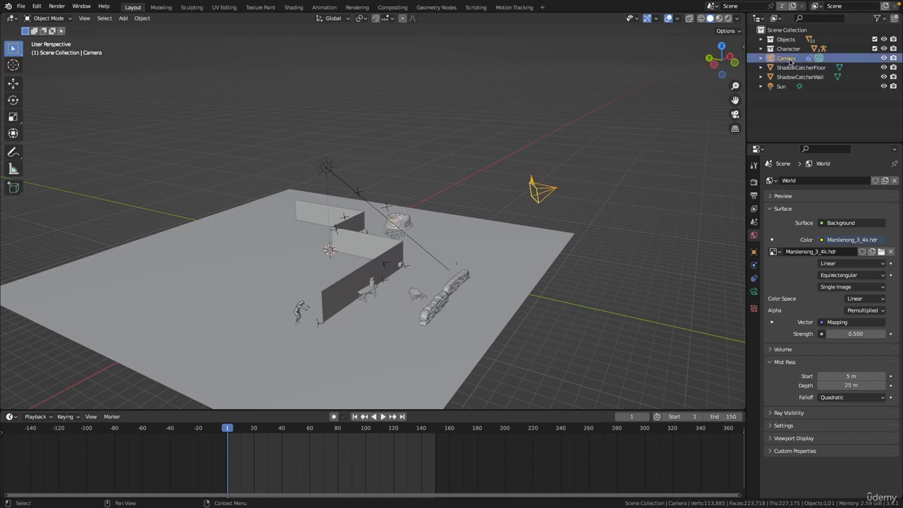
pyautogui.click(754, 292)
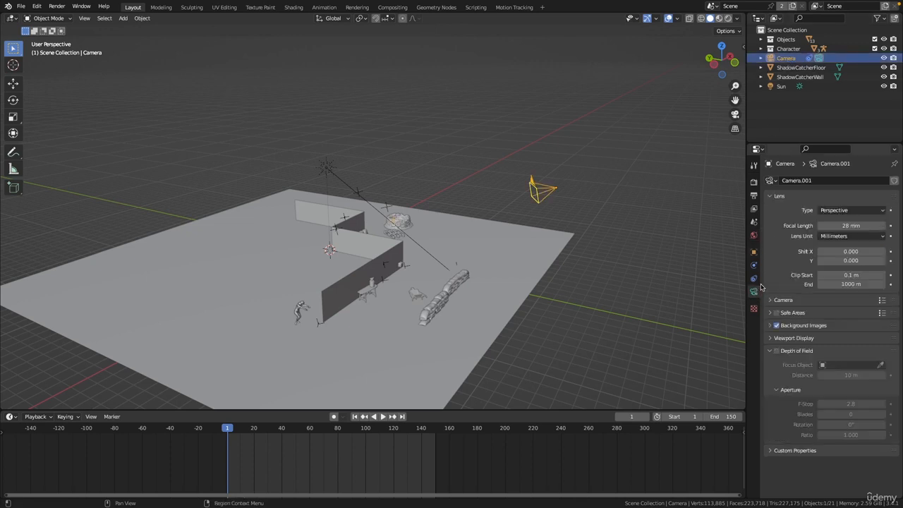
pyautogui.click(771, 340)
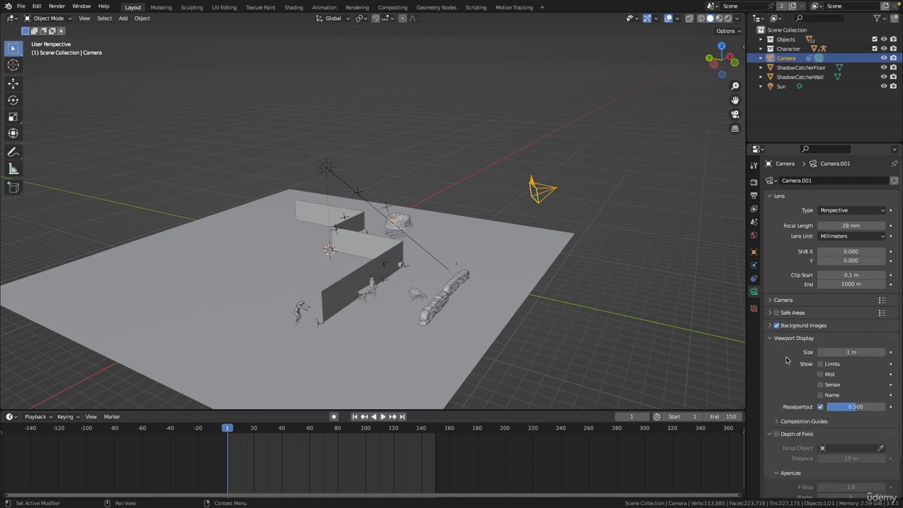
pyautogui.click(826, 376)
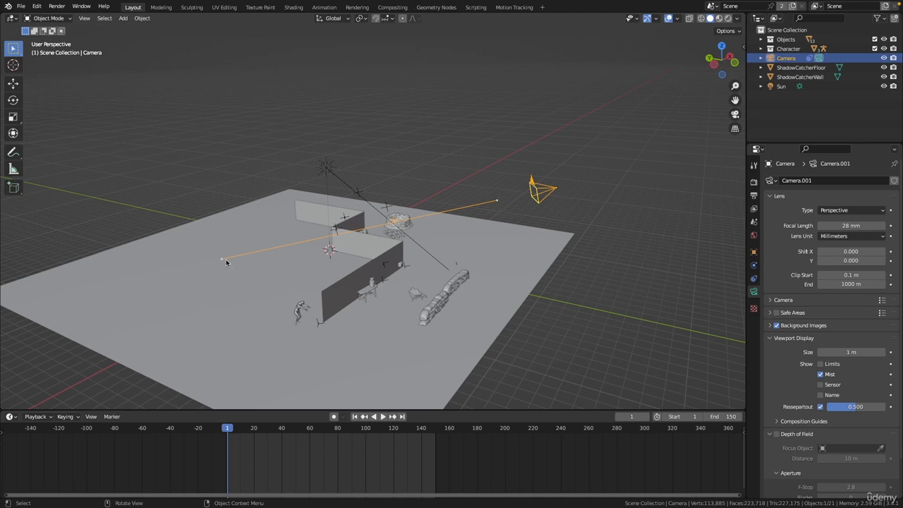
# - Set the World mist pass start to 4.4 m and depth to 28 m
pyautogui.moveTo(226, 259); pyautogui.dragTo(266, 264, button='middle')
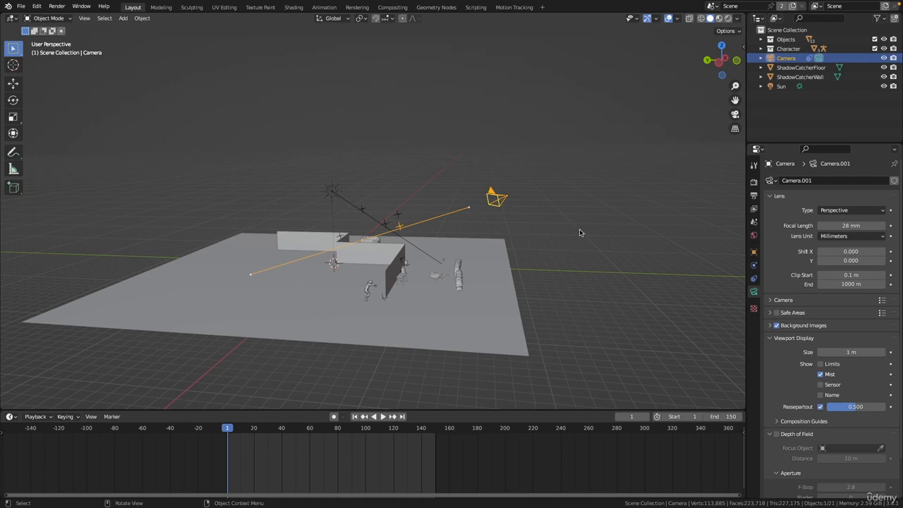
pyautogui.click(753, 236)
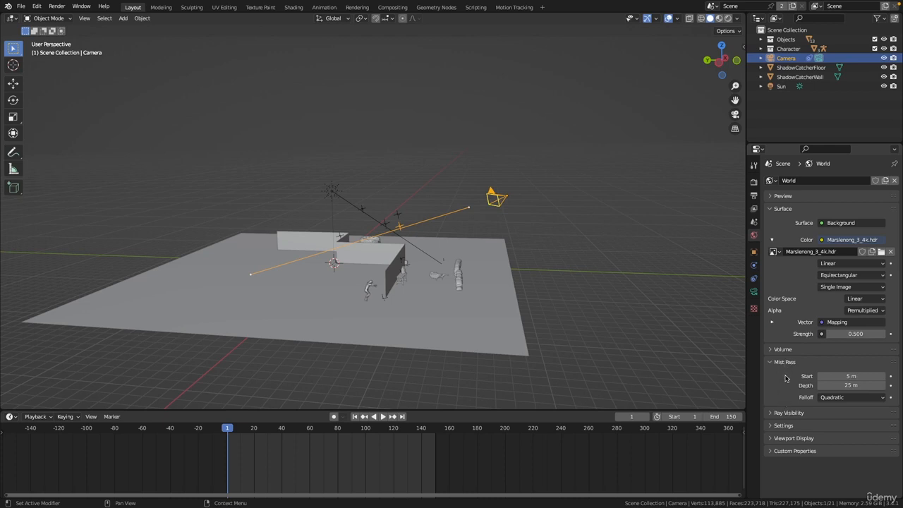
pyautogui.moveTo(850, 376)
pyautogui.mouseDown()
pyautogui.moveTo(857, 374)
pyautogui.moveTo(843, 377)
pyautogui.mouseUp()
pyautogui.moveTo(842, 385); pyautogui.dragTo(873, 376)
pyautogui.scroll(-2, 367, 263)
pyautogui.scroll(2, 367, 264)
pyautogui.moveTo(367, 266); pyautogui.dragTo(423, 281, button='middle')
pyautogui.scroll(-2, 356, 331)
pyautogui.scroll(-1, 402, 328)
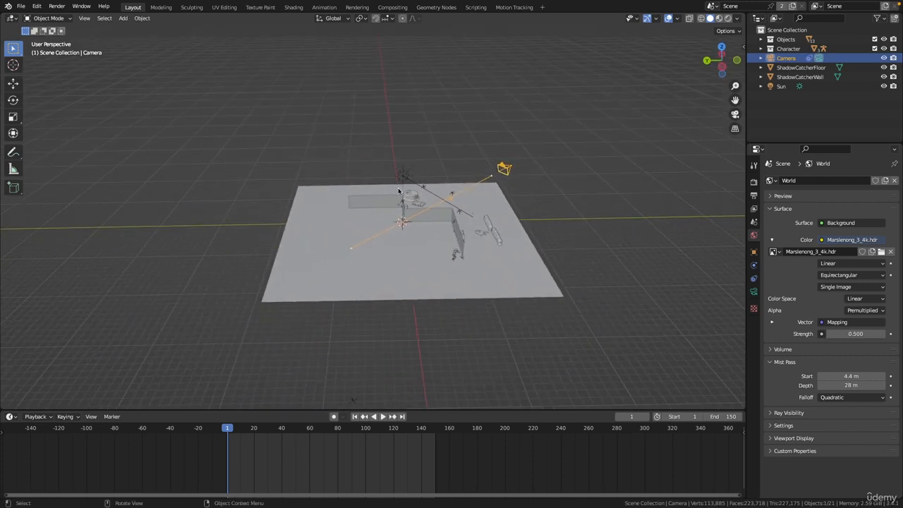
pyautogui.scroll(2, 474, 288)
pyautogui.moveTo(479, 242); pyautogui.dragTo(515, 212, button='middle')
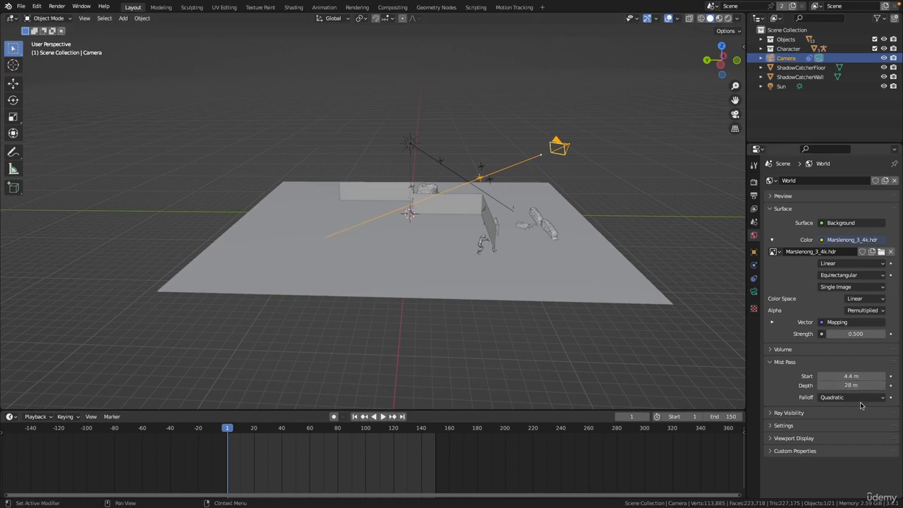
# - Reduce the mist pass depth to 3.8 m
pyautogui.moveTo(851, 385); pyautogui.dragTo(725, 374)
pyautogui.moveTo(725, 375); pyautogui.dragTo(400, 228, button='middle')
pyautogui.scroll(2, 400, 228)
pyautogui.keyDown('shift'); pyautogui.moveTo(543, 120); pyautogui.dragTo(336, 167, button='middle'); pyautogui.keyUp('shift')
pyautogui.scroll(4, 462, 170)
pyautogui.scroll(1, 291, 194)
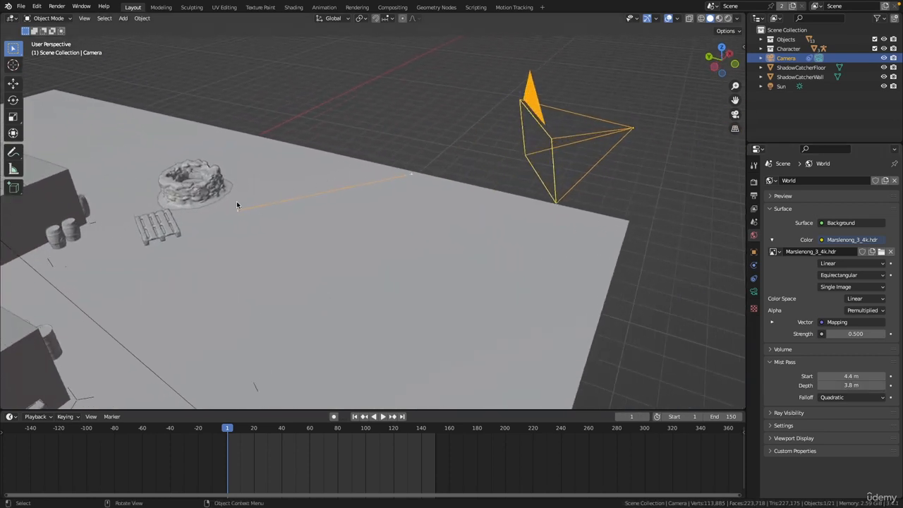
pyautogui.moveTo(236, 204); pyautogui.dragTo(244, 231, button='middle')
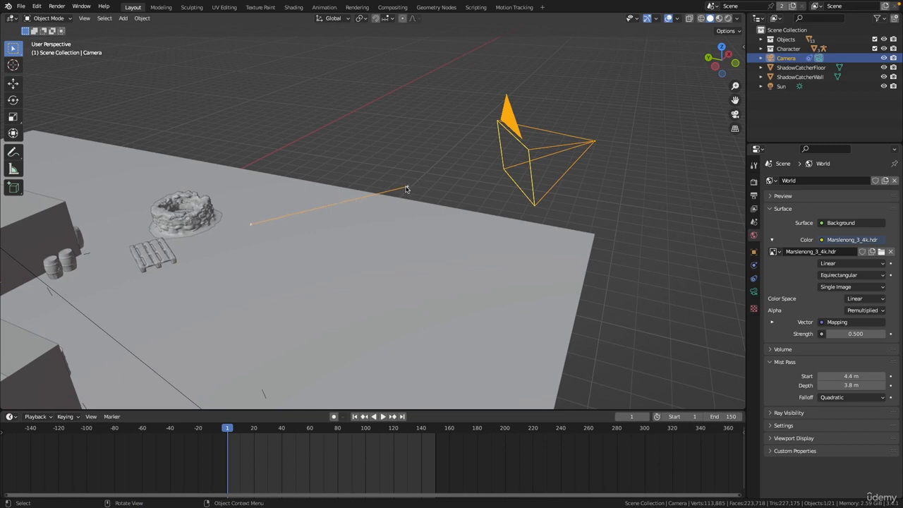
pyautogui.keyDown('ctrl'); pyautogui.moveTo(390, 170); pyautogui.dragTo(361, 261, button='middle'); pyautogui.keyUp('ctrl')
pyautogui.keyDown('shift'); pyautogui.moveTo(361, 261); pyautogui.dragTo(502, 192, button='middle'); pyautogui.keyUp('shift')
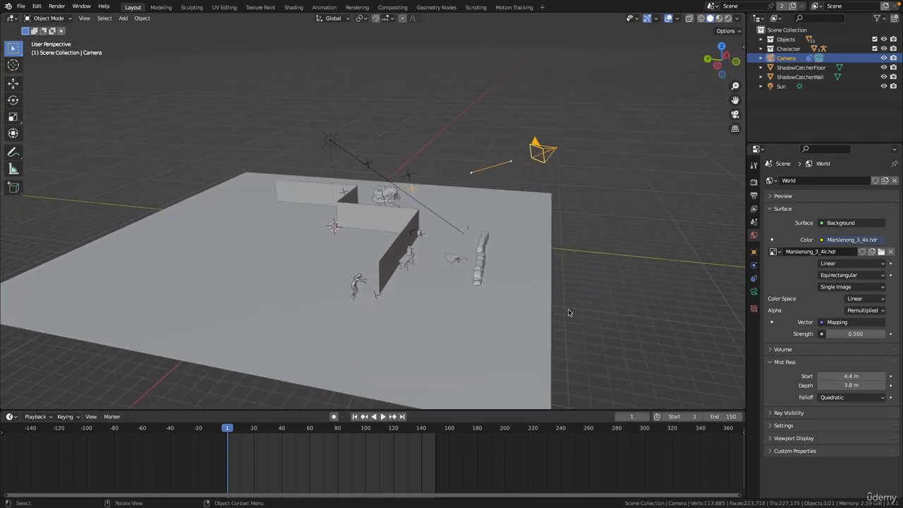
pyautogui.scroll(-2, 522, 247)
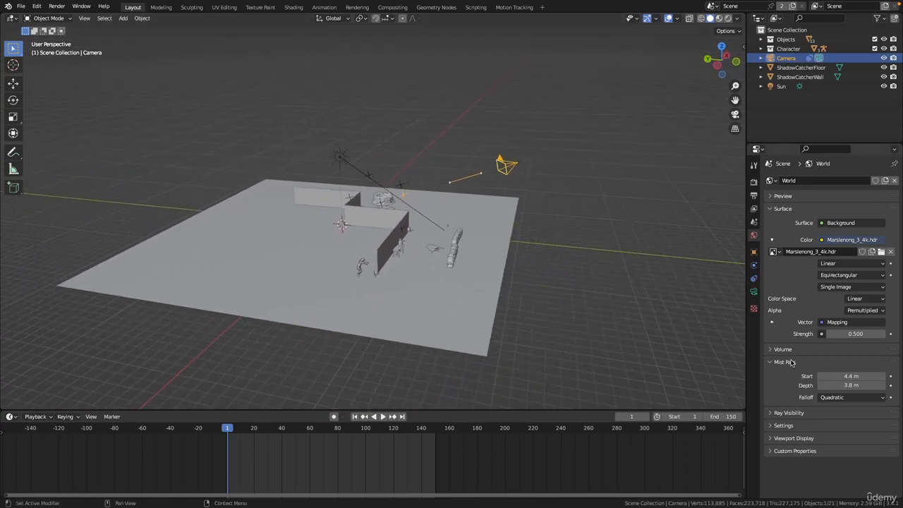
# - Set the mist pass start to 2.7 m and depth to 30 m
pyautogui.moveTo(848, 375); pyautogui.dragTo(845, 375)
pyautogui.moveTo(839, 385); pyautogui.dragTo(855, 385)
pyautogui.moveTo(845, 386)
pyautogui.mouseDown()
pyautogui.moveTo(874, 384)
pyautogui.moveTo(855, 384)
pyautogui.mouseUp()
pyautogui.moveTo(421, 249); pyautogui.dragTo(367, 258, button='middle')
pyautogui.moveTo(845, 385); pyautogui.dragTo(851, 385)
pyautogui.moveTo(473, 278); pyautogui.dragTo(454, 242, button='middle')
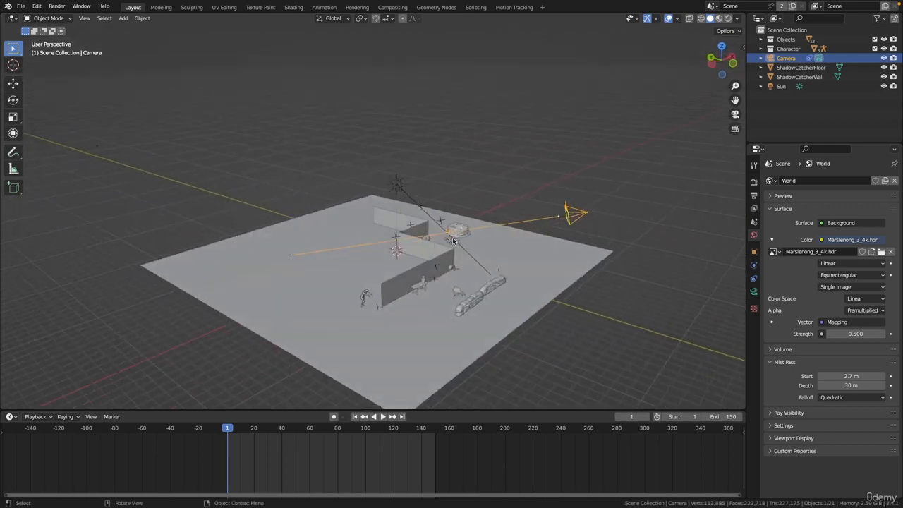
# - Look through the camera, open the camera data properties and switch the viewport to rendered shading
pyautogui.click(735, 115)
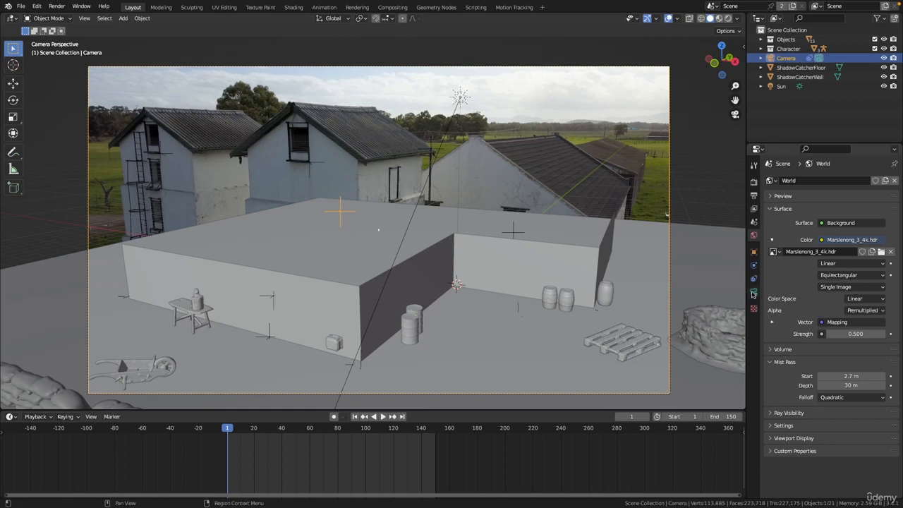
pyautogui.click(754, 291)
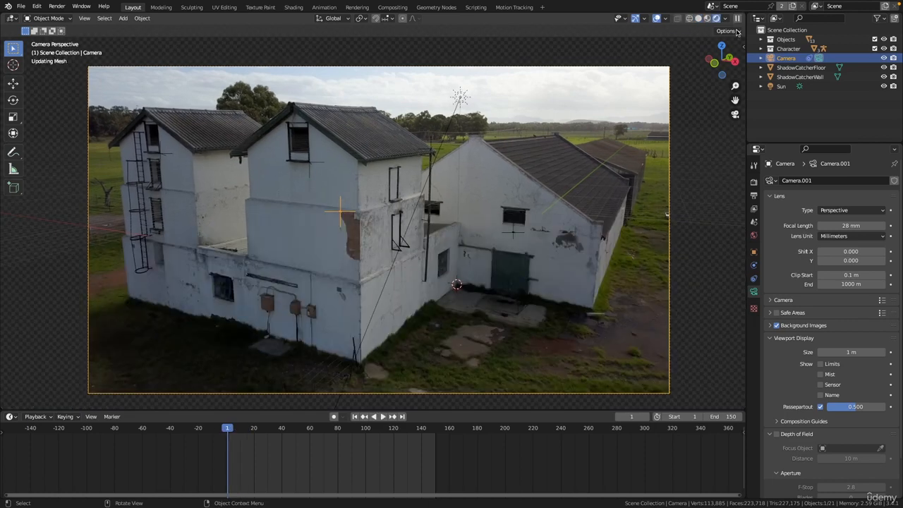
pyautogui.click(727, 19)
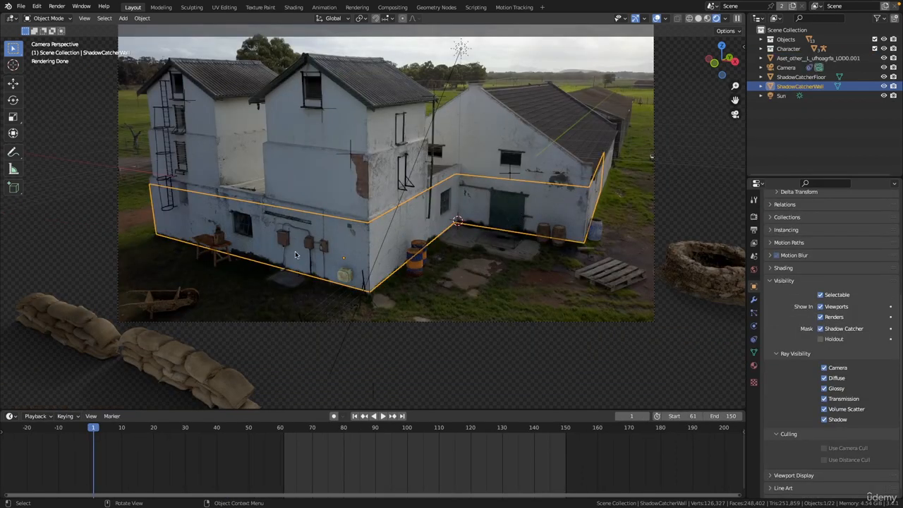
# - Examine the shadow catcher wall and floor up close in the rendered camera view
pyautogui.keyDown('ctrl'); pyautogui.moveTo(475, 245); pyautogui.dragTo(457, 232, button='middle'); pyautogui.keyUp('ctrl')
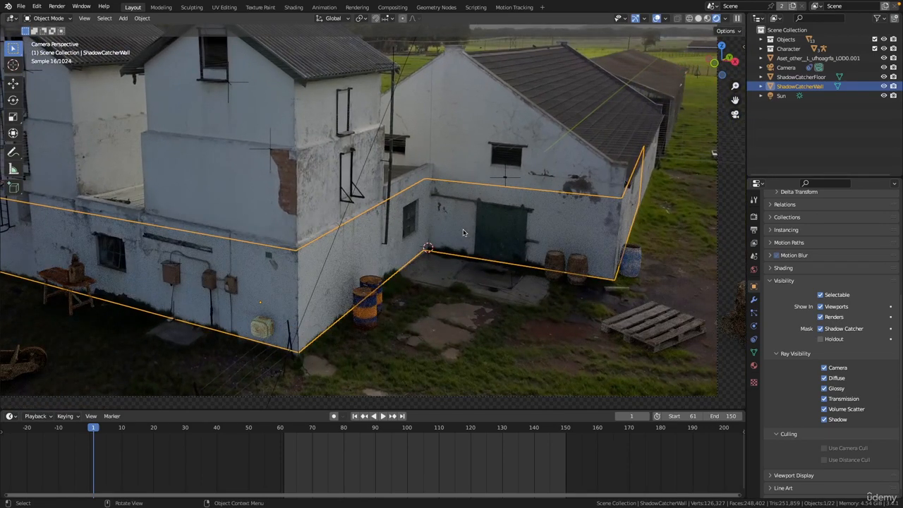
pyautogui.keyDown('shift'); pyautogui.moveTo(542, 175); pyautogui.dragTo(484, 194, button='middle'); pyautogui.keyUp('shift')
pyautogui.keyDown('ctrl'); pyautogui.moveTo(484, 193); pyautogui.dragTo(395, 134, button='middle'); pyautogui.keyUp('ctrl')
pyautogui.keyDown('shift'); pyautogui.moveTo(515, 96); pyautogui.dragTo(444, 125, button='middle'); pyautogui.keyUp('shift')
pyautogui.click(444, 125)
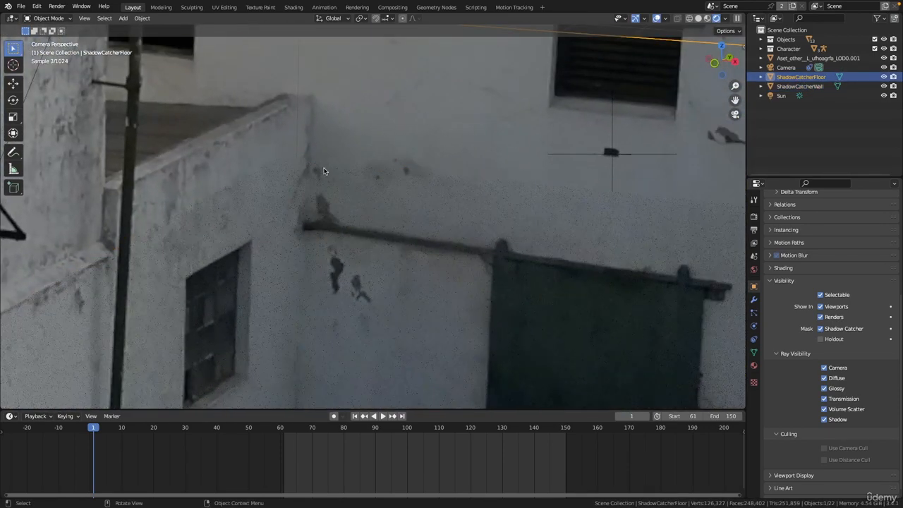
pyautogui.keyDown('ctrl'); pyautogui.moveTo(552, 193); pyautogui.dragTo(580, 260, button='middle'); pyautogui.keyUp('ctrl')
pyautogui.keyDown('shift'); pyautogui.moveTo(482, 203); pyautogui.dragTo(264, 196, button='middle'); pyautogui.keyUp('shift')
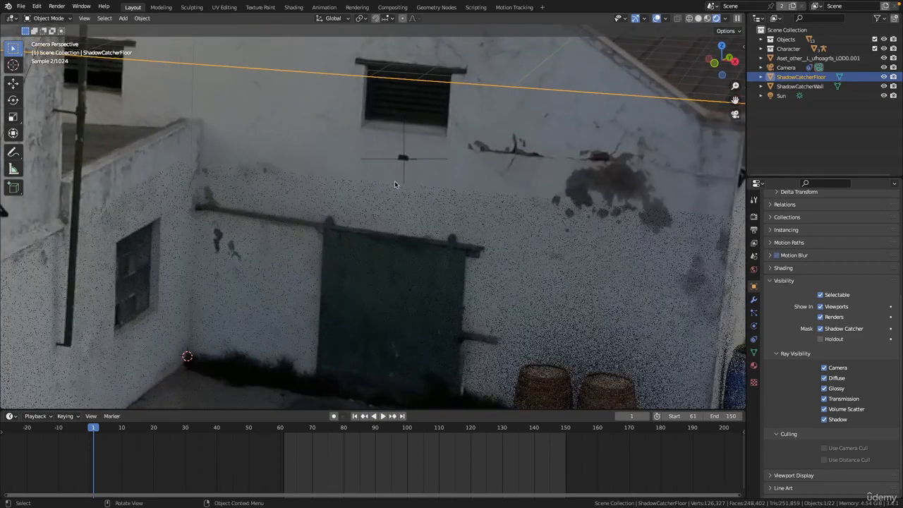
pyautogui.keyDown('ctrl'); pyautogui.moveTo(395, 185); pyautogui.dragTo(508, 218, button='middle'); pyautogui.keyUp('ctrl')
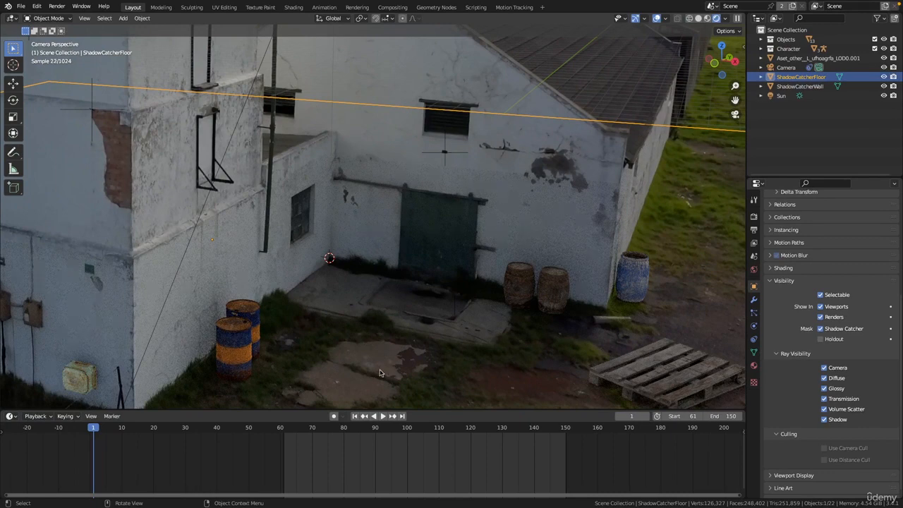
pyautogui.keyDown('ctrl'); pyautogui.moveTo(424, 328); pyautogui.dragTo(460, 338, button='middle'); pyautogui.keyUp('ctrl')
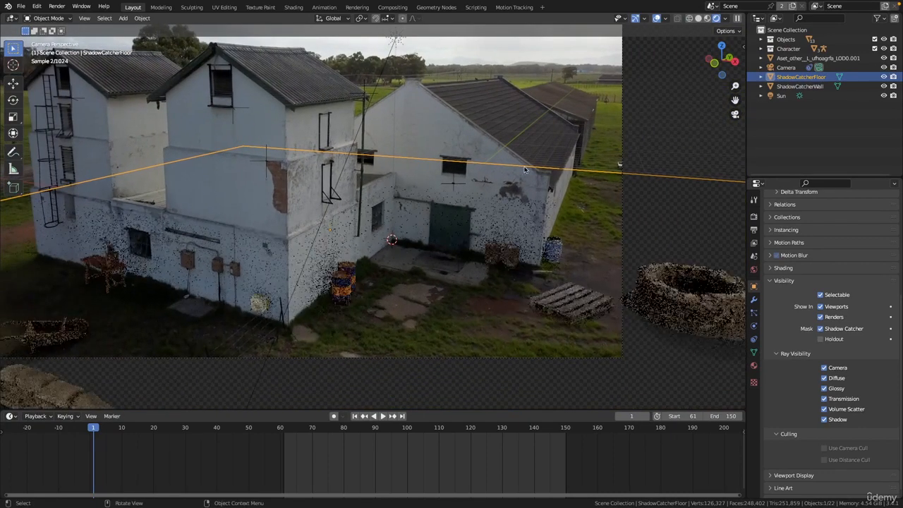
pyautogui.keyDown('ctrl'); pyautogui.moveTo(600, 260); pyautogui.dragTo(590, 185, button='middle'); pyautogui.keyUp('ctrl')
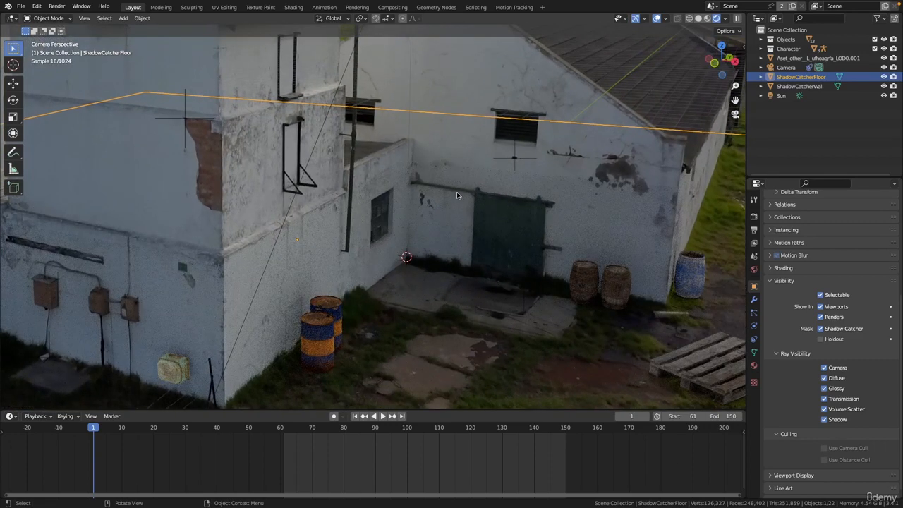
pyautogui.click(453, 213)
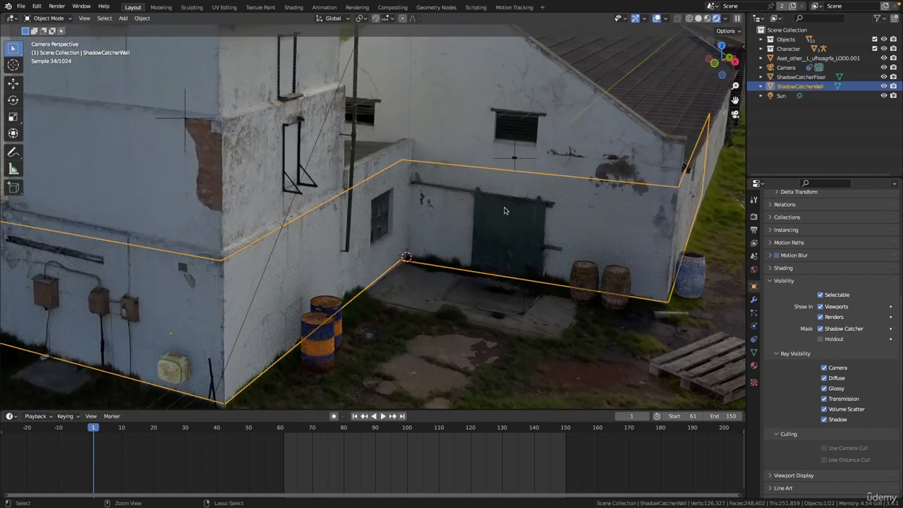
pyautogui.scroll(4, 457, 208)
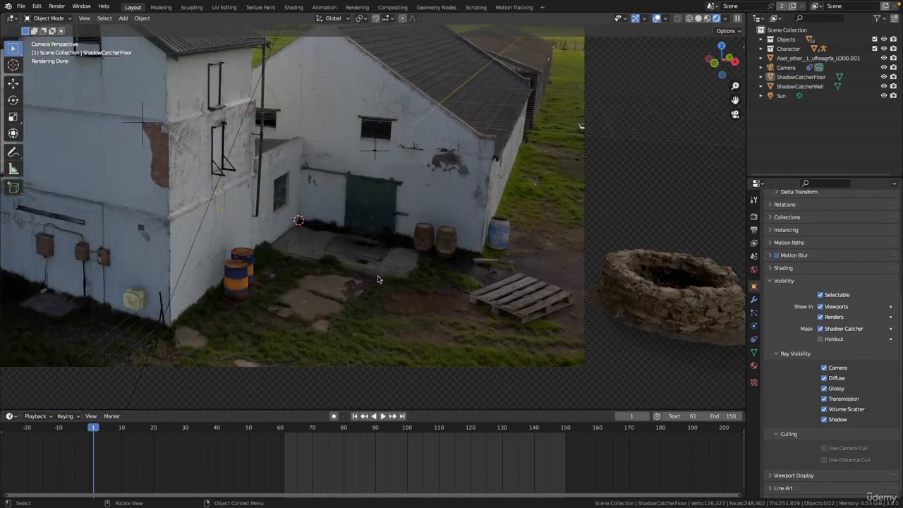
# - Select the shadow catcher floor and disable its Diffuse and Glossy ray visibility
pyautogui.click(477, 287)
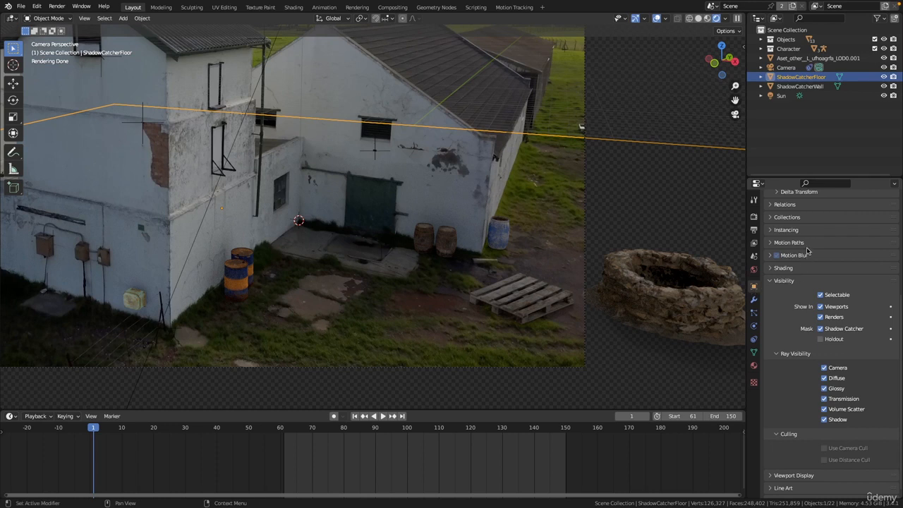
pyautogui.scroll(-1, 801, 334)
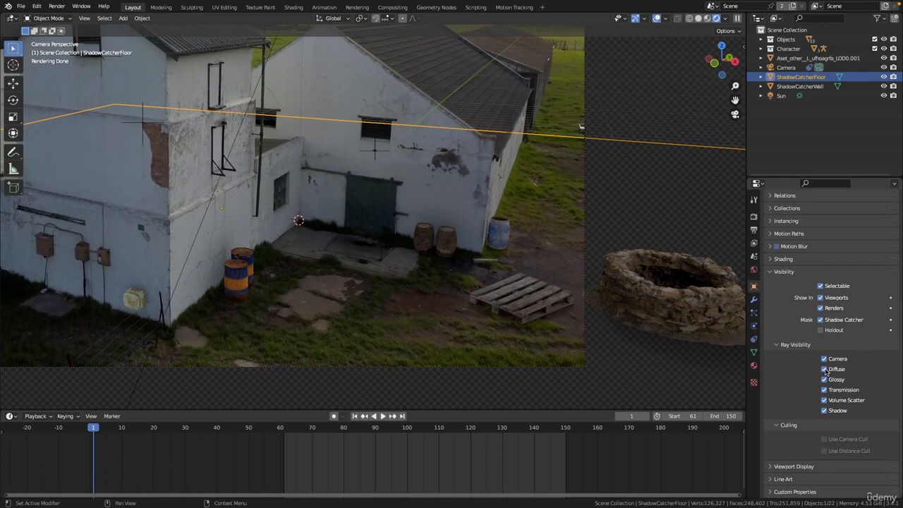
pyautogui.moveTo(825, 369); pyautogui.dragTo(824, 380)
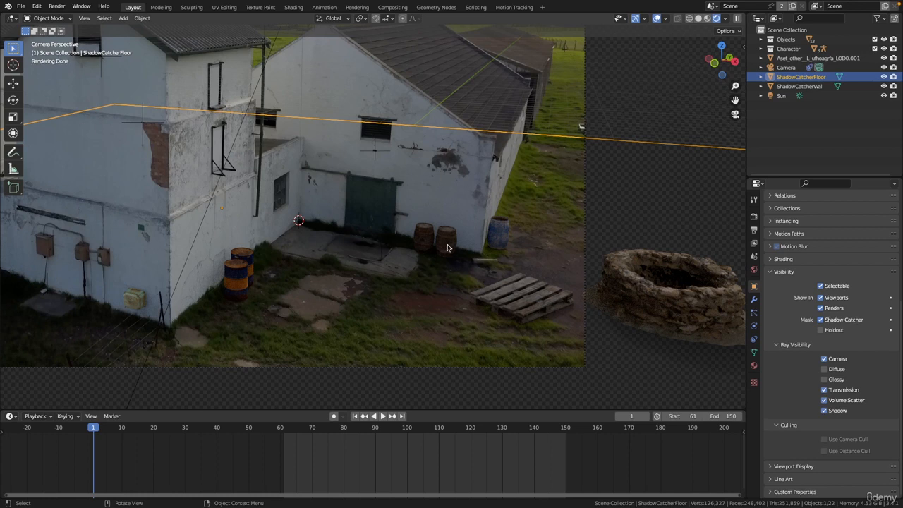
# - Select the shadow catcher wall and disable its Diffuse and Glossy ray visibility
pyautogui.click(811, 87)
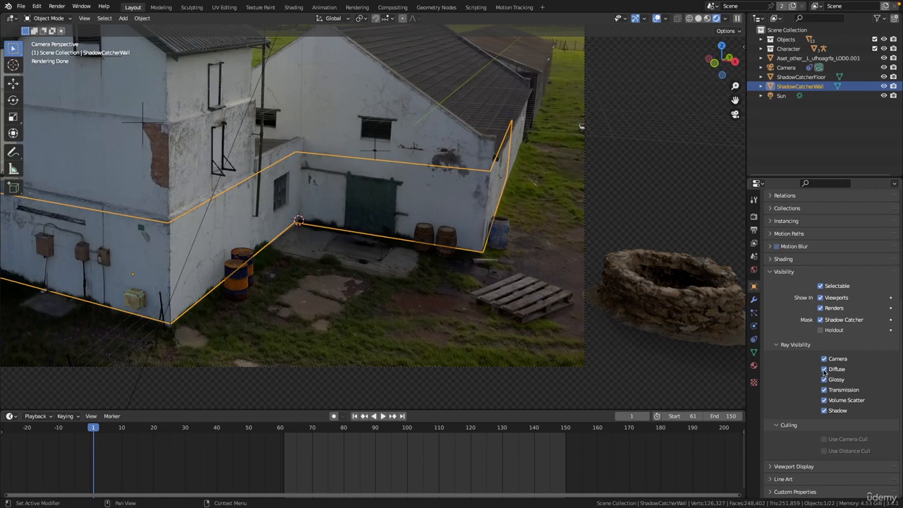
pyautogui.moveTo(825, 371); pyautogui.dragTo(826, 380)
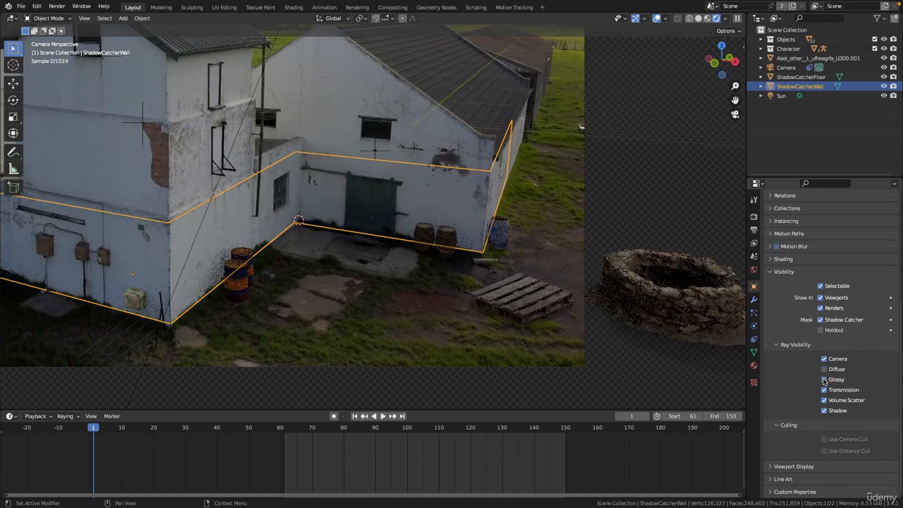
# - Inspect the barrels and building wall shading up close in the rendered view
pyautogui.click(455, 126)
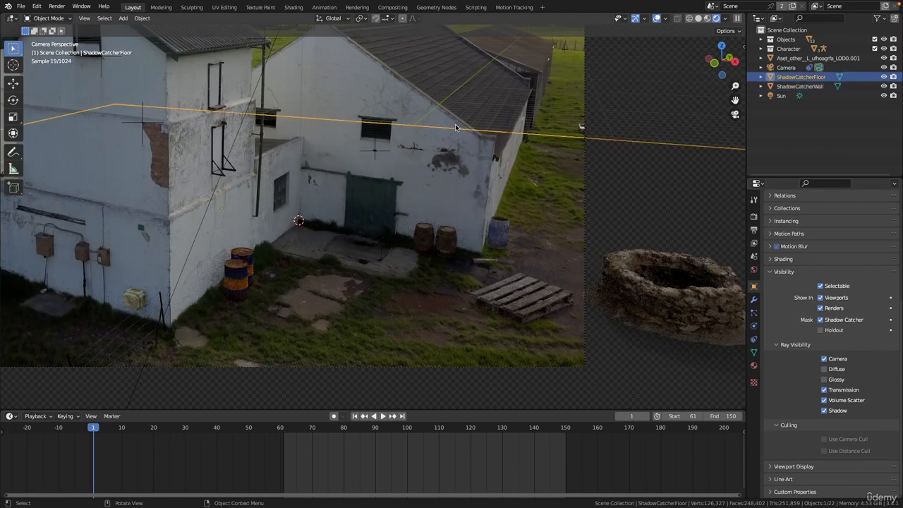
pyautogui.scroll(6, 479, 192)
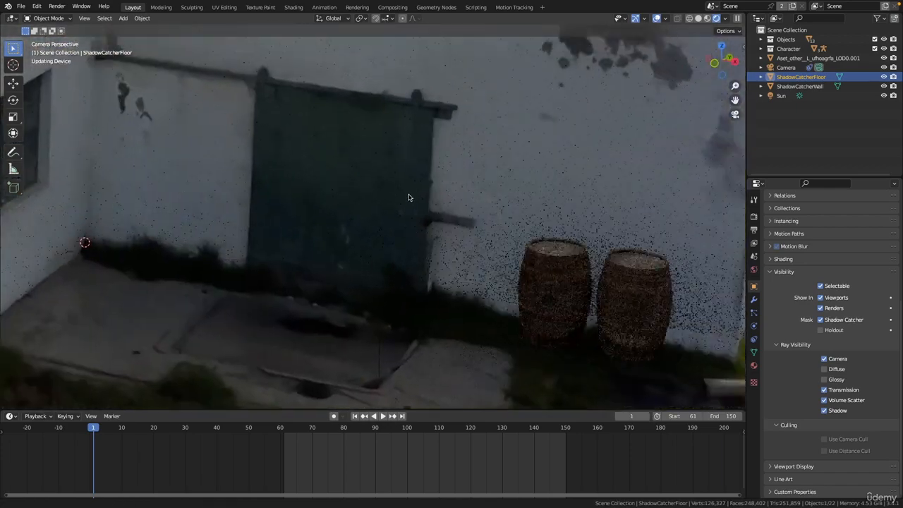
pyautogui.scroll(-4, 408, 197)
pyautogui.scroll(1, 417, 191)
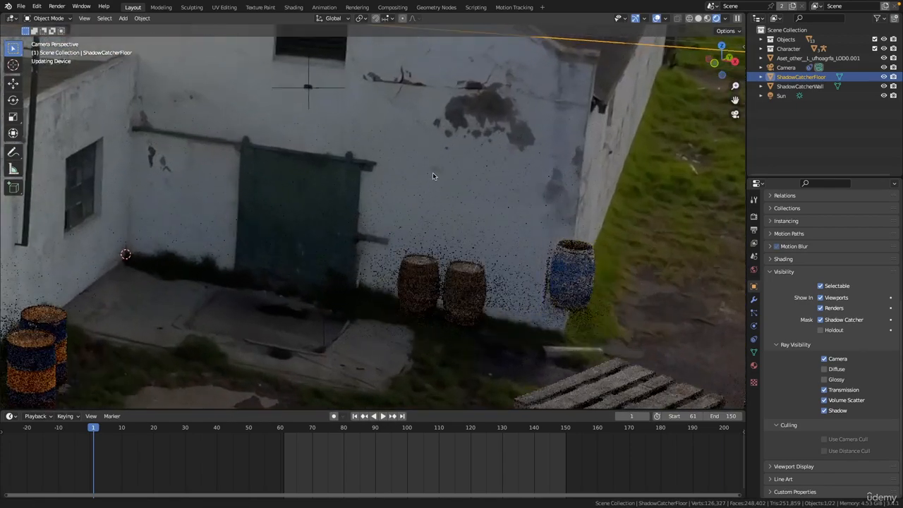
pyautogui.scroll(8, 432, 176)
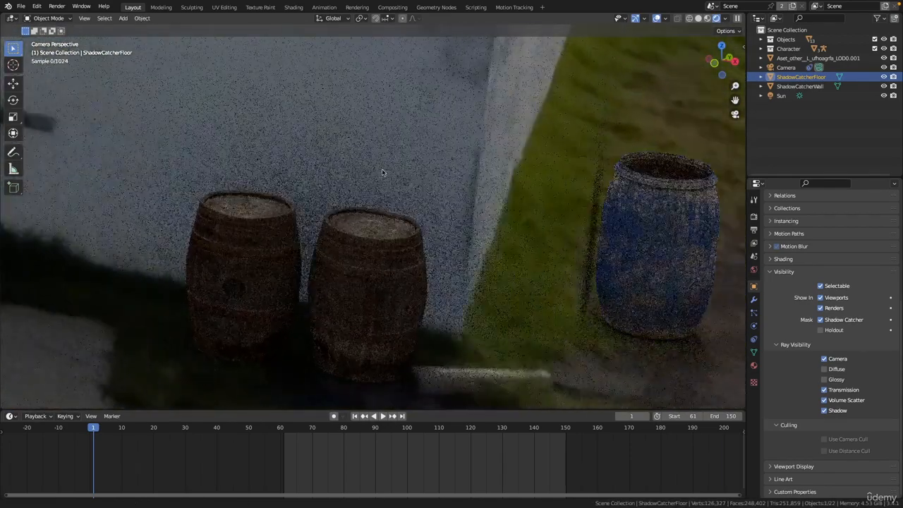
pyautogui.keyDown('shift'); pyautogui.moveTo(383, 172); pyautogui.dragTo(271, 145, button='middle'); pyautogui.keyUp('shift')
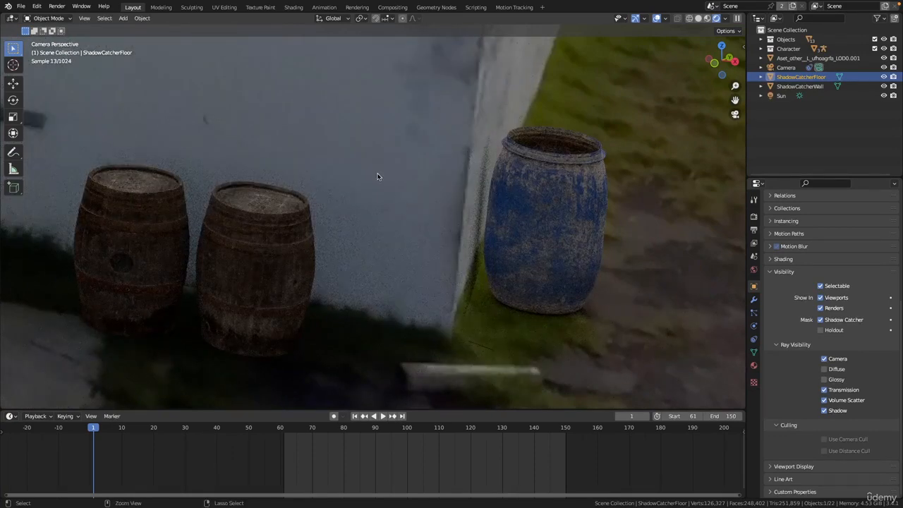
pyautogui.scroll(-7, 423, 212)
pyautogui.scroll(-5, 430, 212)
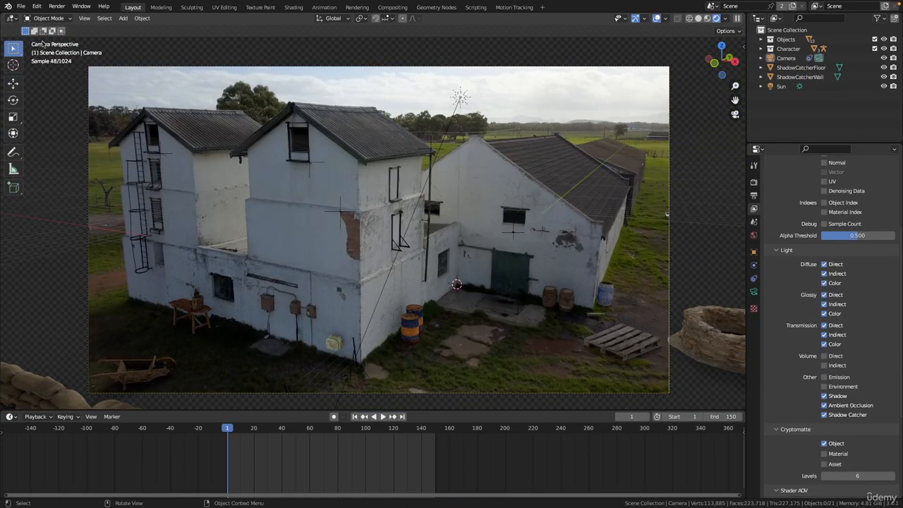
# - Save the blend file
pyautogui.click(21, 6)
pyautogui.click(34, 67)
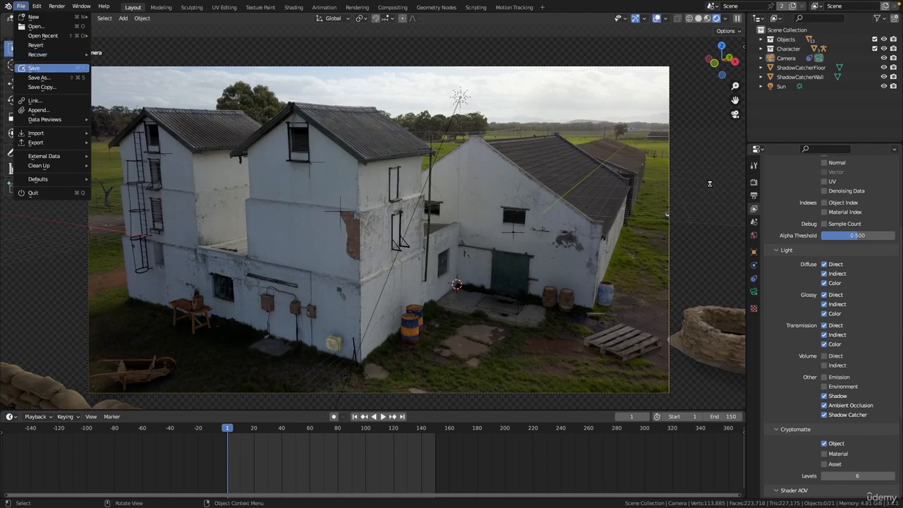